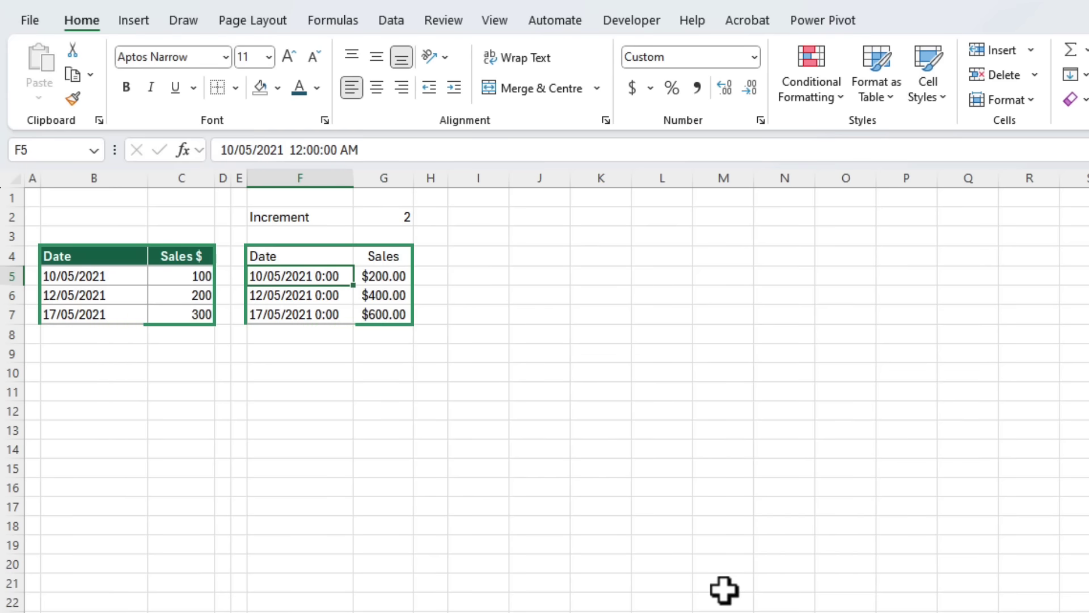
- Examine the underlying dates and sales formulas in cells F5:G7 of the unformatted table
key(Down)
key(Down)
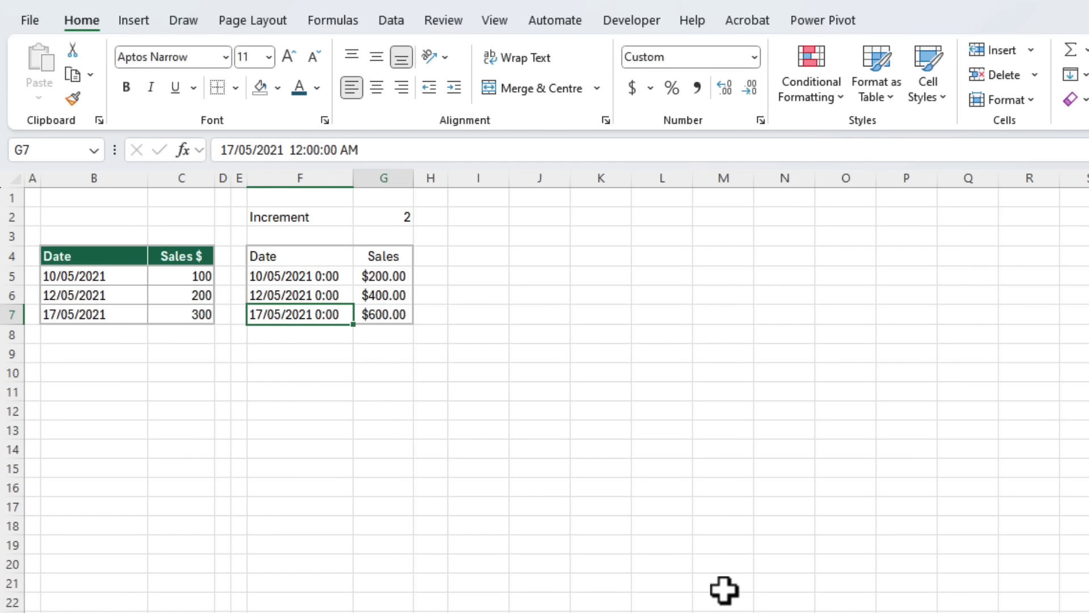
key(Right)
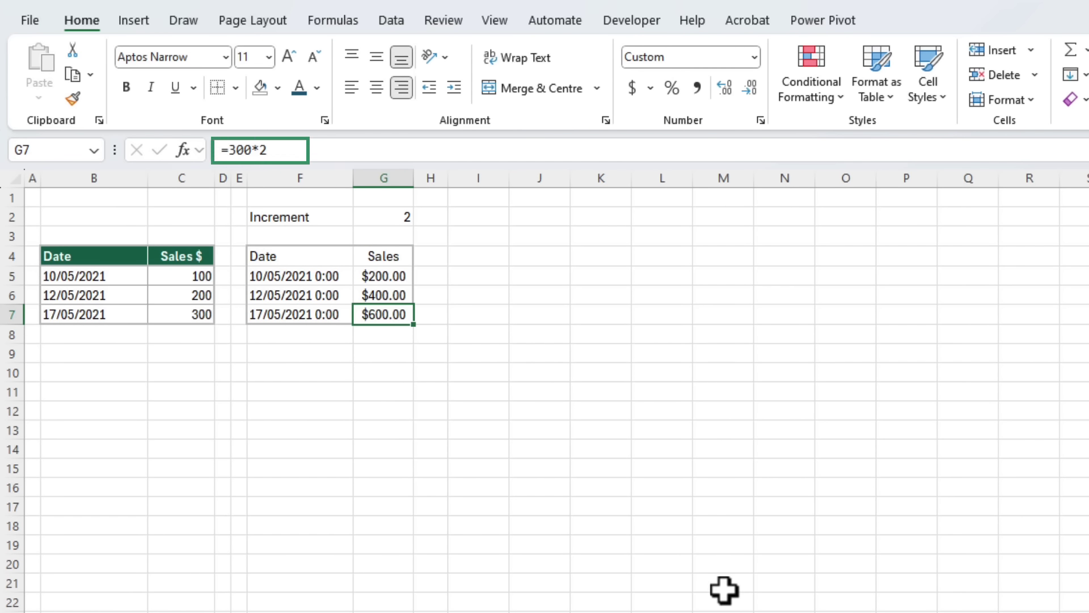
key(Up)
key(Up)
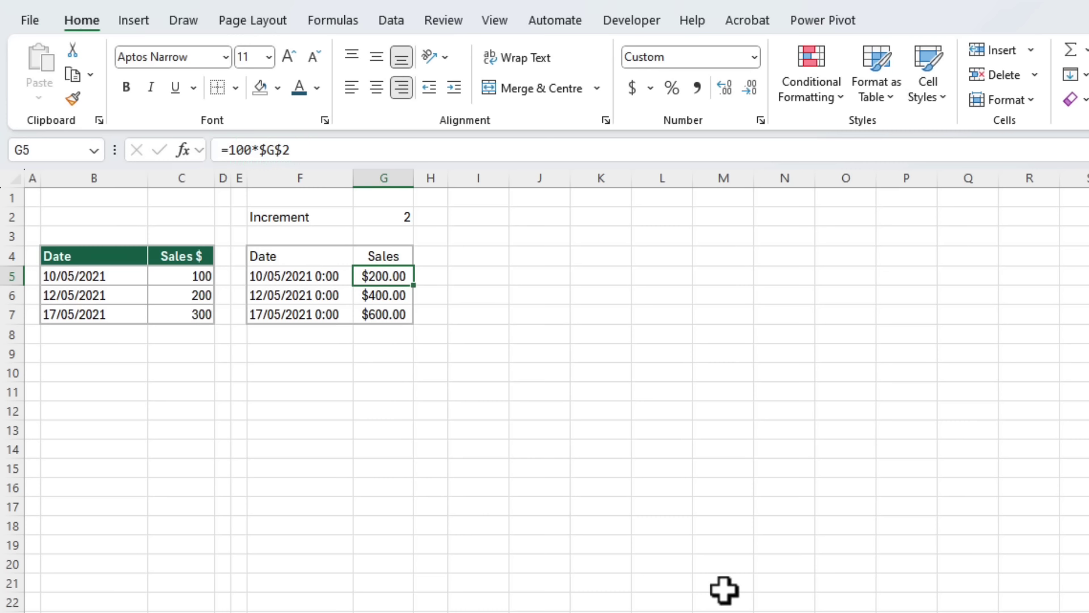
key(Down)
key(Down)
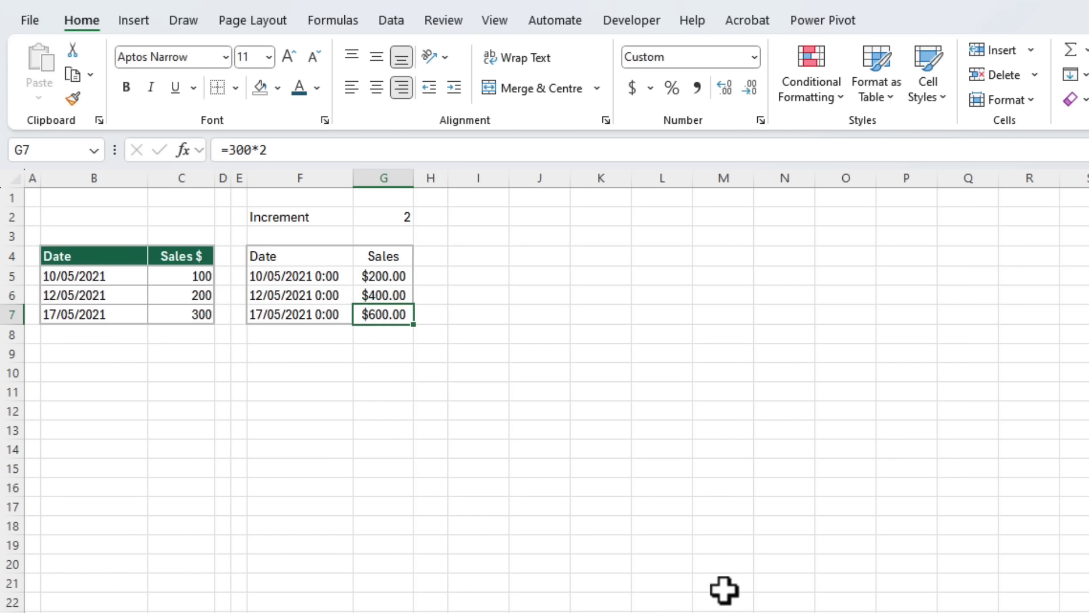
- Copy the dates and sales in F5:G7 and paste them as values only into the formatted table from B5
drag(329, 278, 379, 317)
key(ctrl+c)
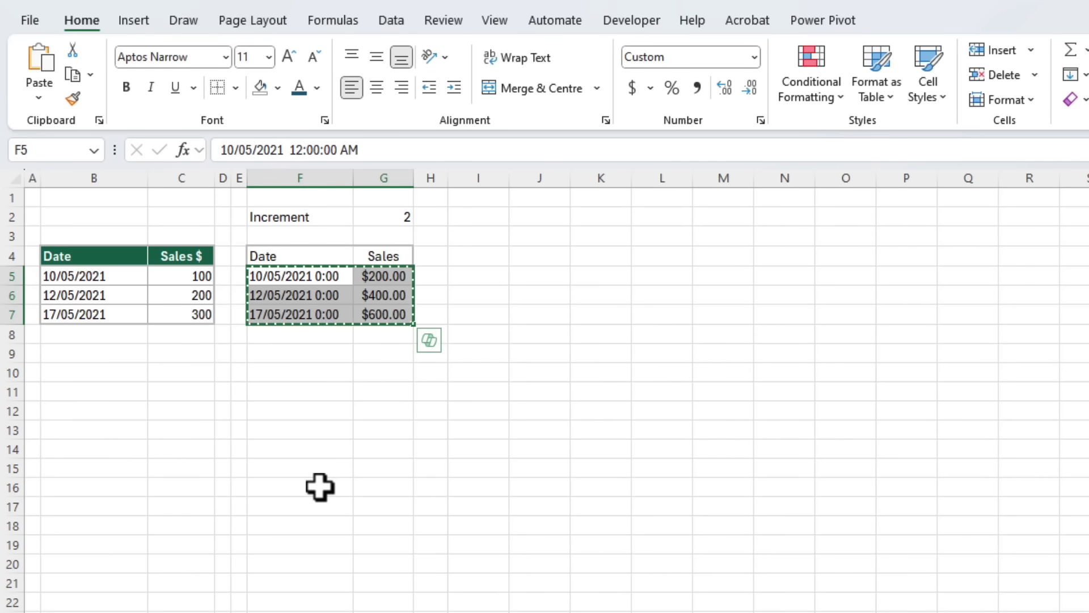
click(129, 275)
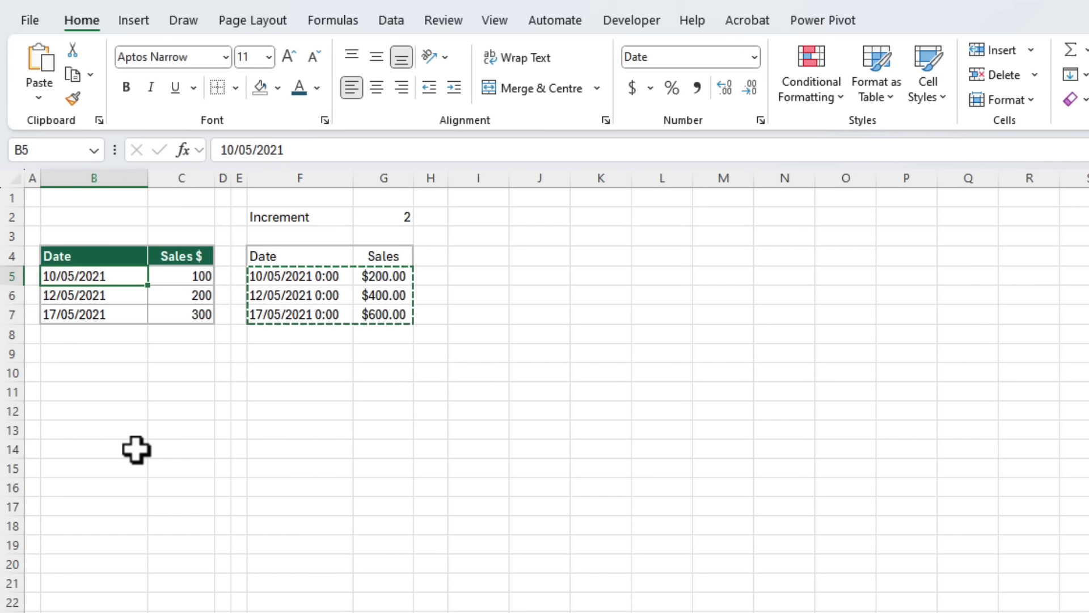
click(39, 98)
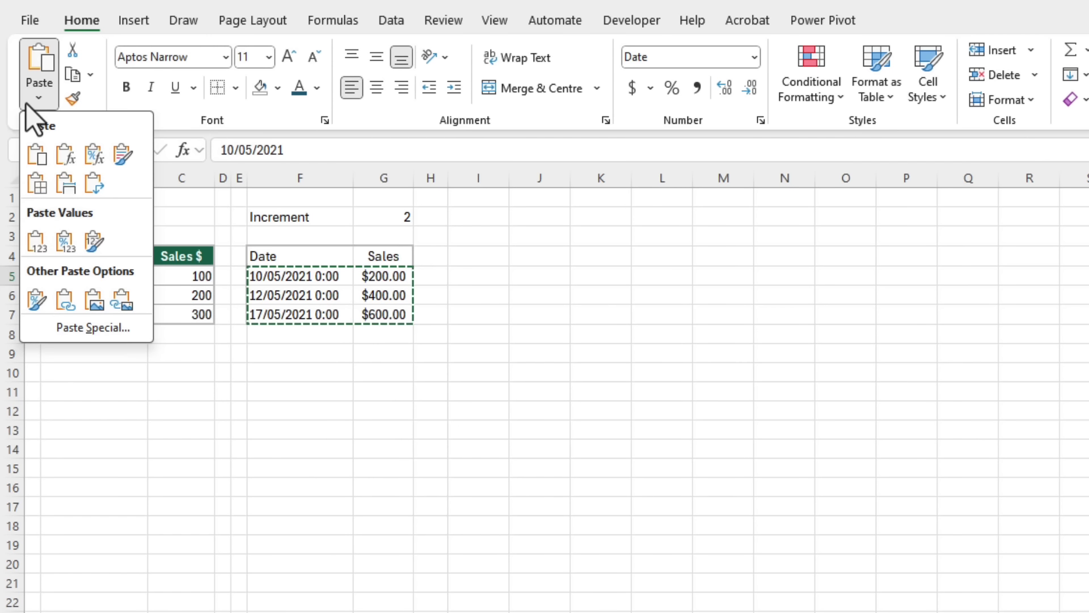
key(Escape)
key(ctrl+shift+v)
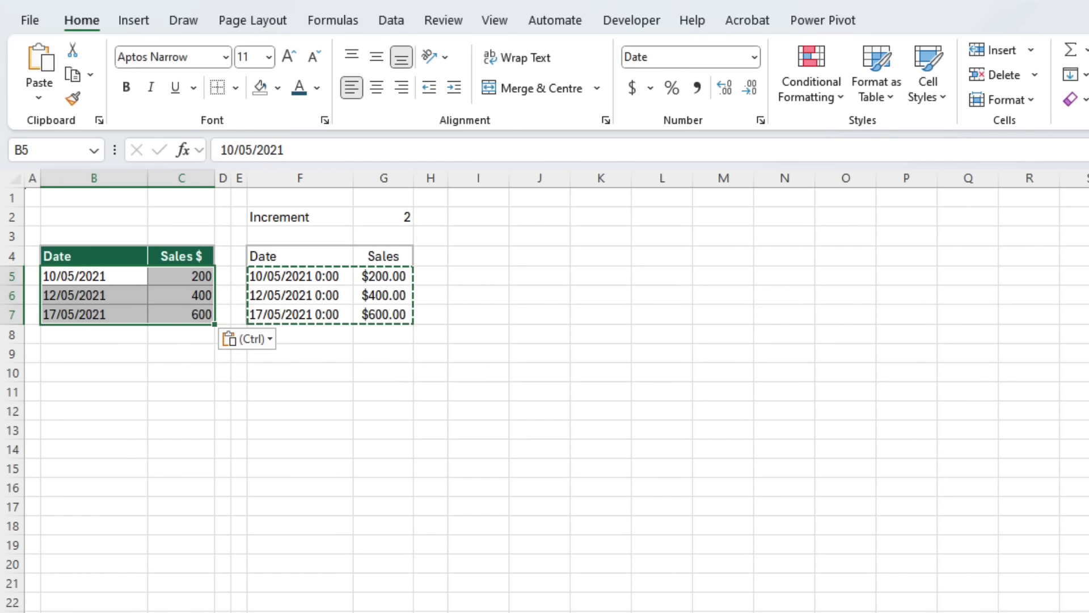
- Repeat the paste into B5:C7 through Paste Special with the Values option
key(ctrl+alt+v)
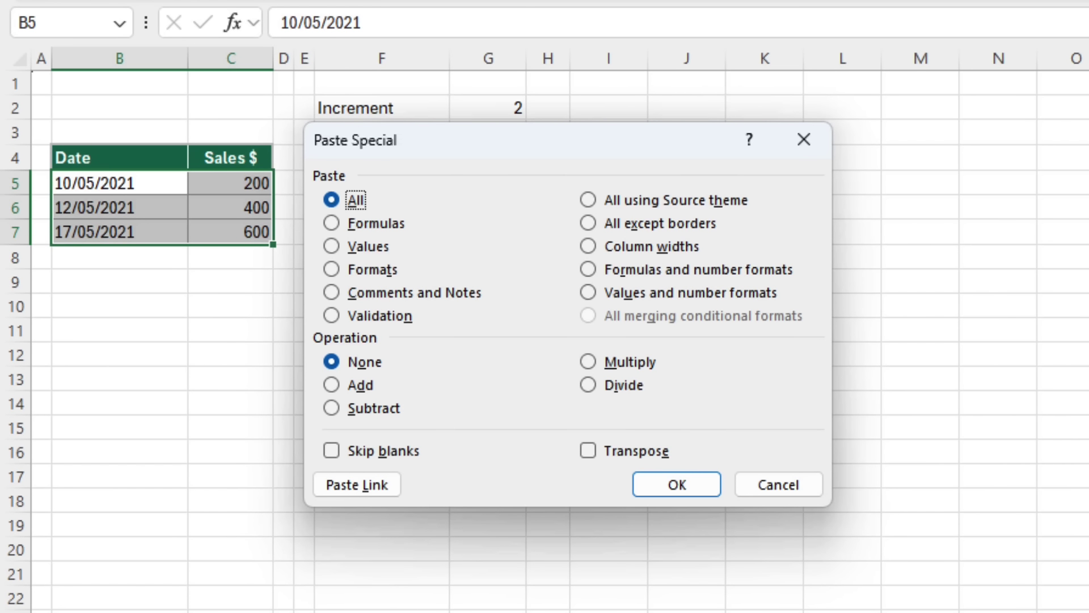
key(v)
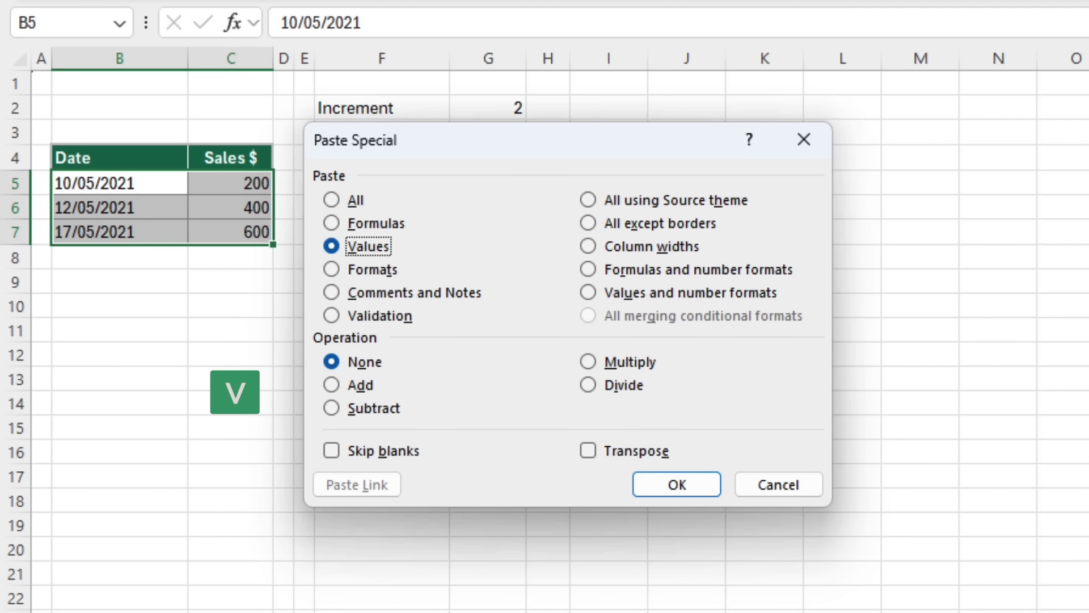
key(Return)
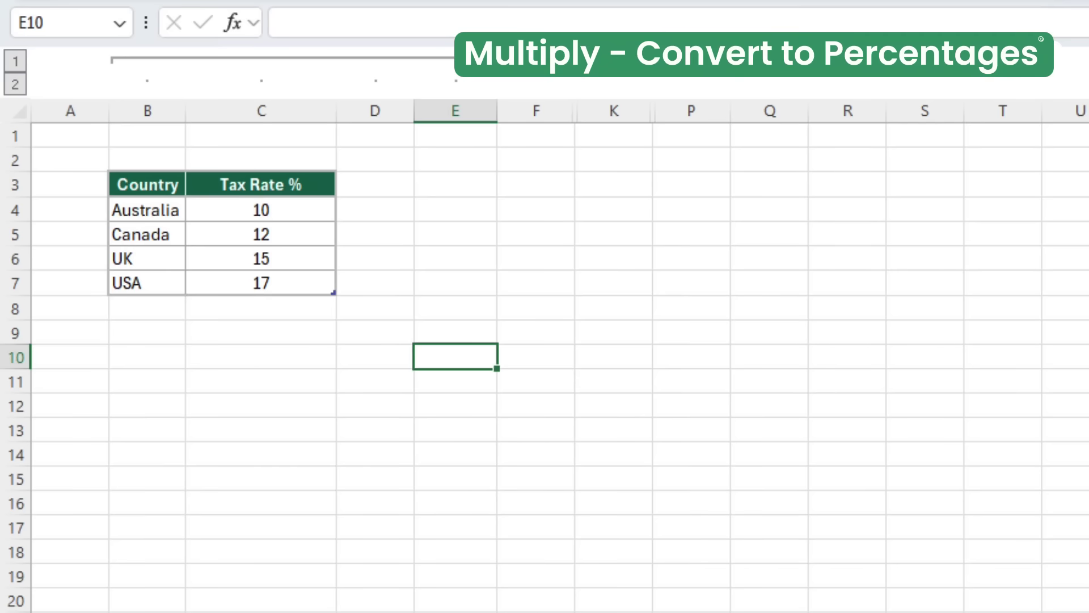
- Check the stored tax rates in C4:C7, and enter 1% in cell E4 and copy it
drag(326, 212, 315, 285)
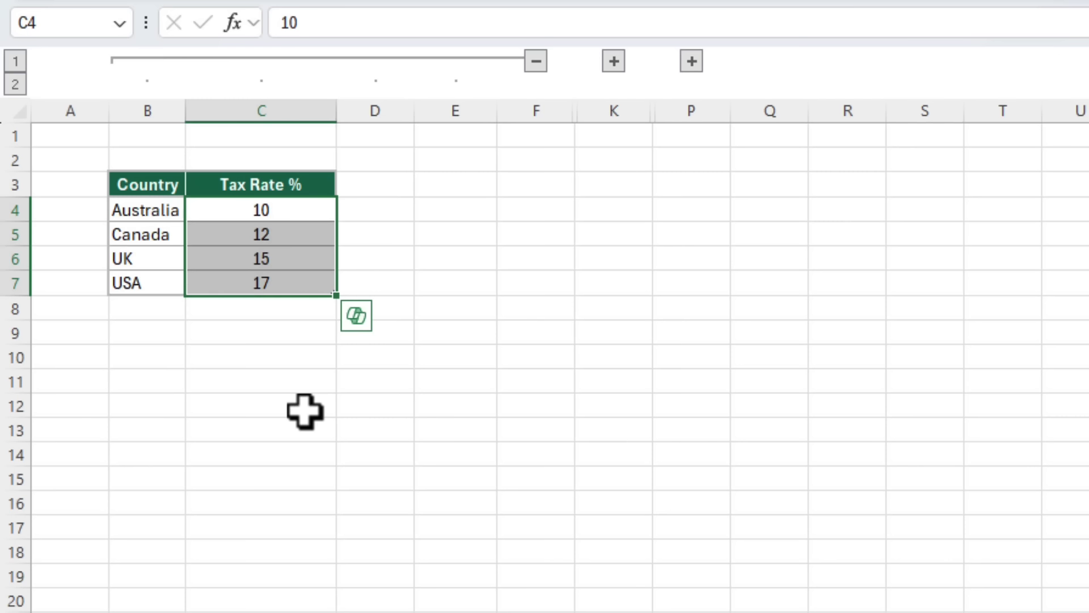
key(Down)
key(Down)
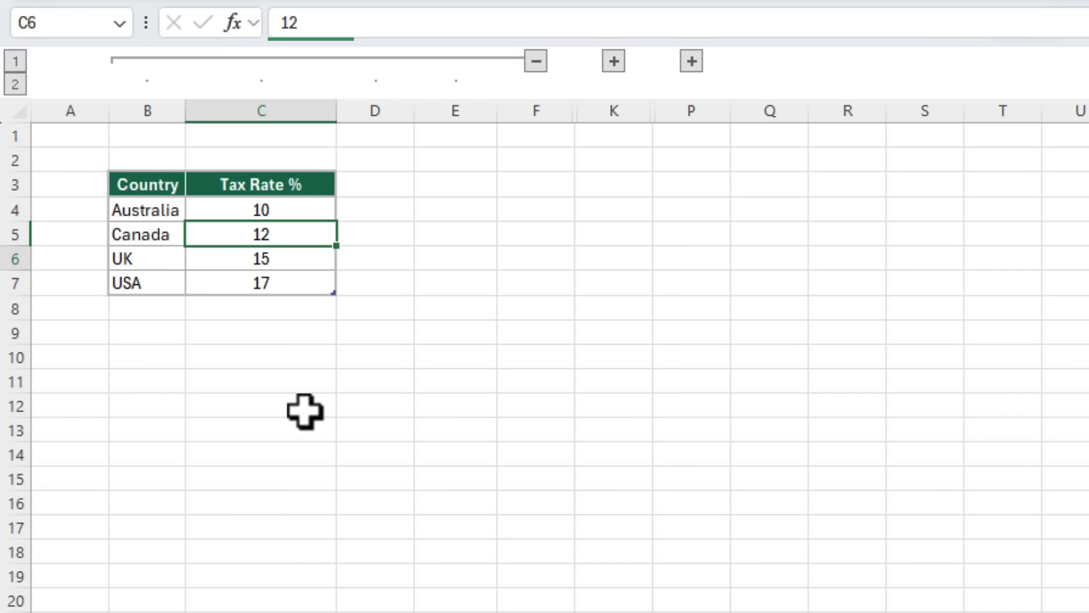
key(Down)
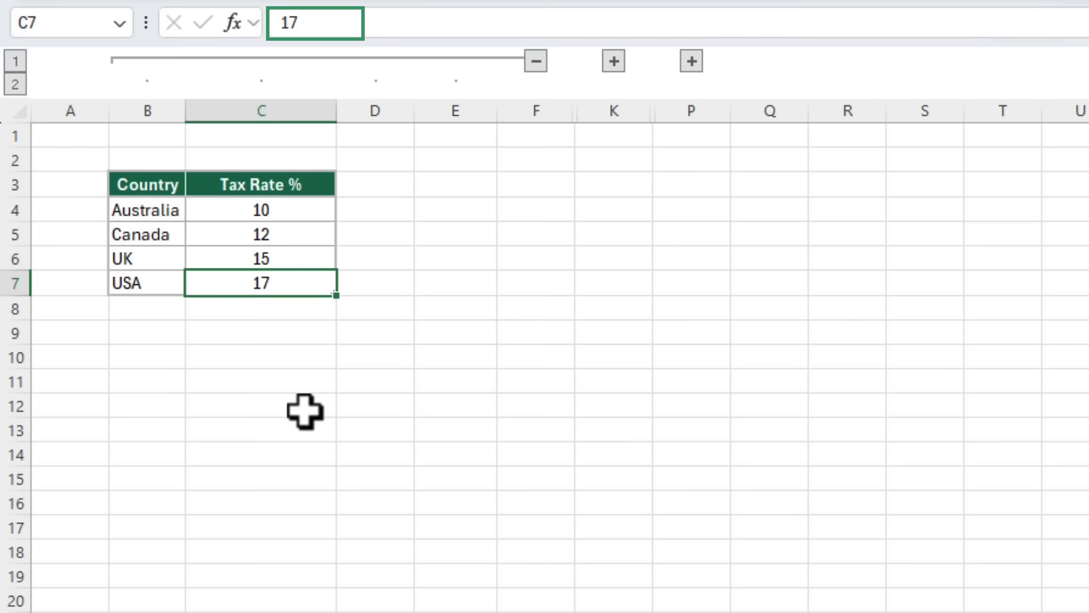
click(443, 187)
click(444, 210)
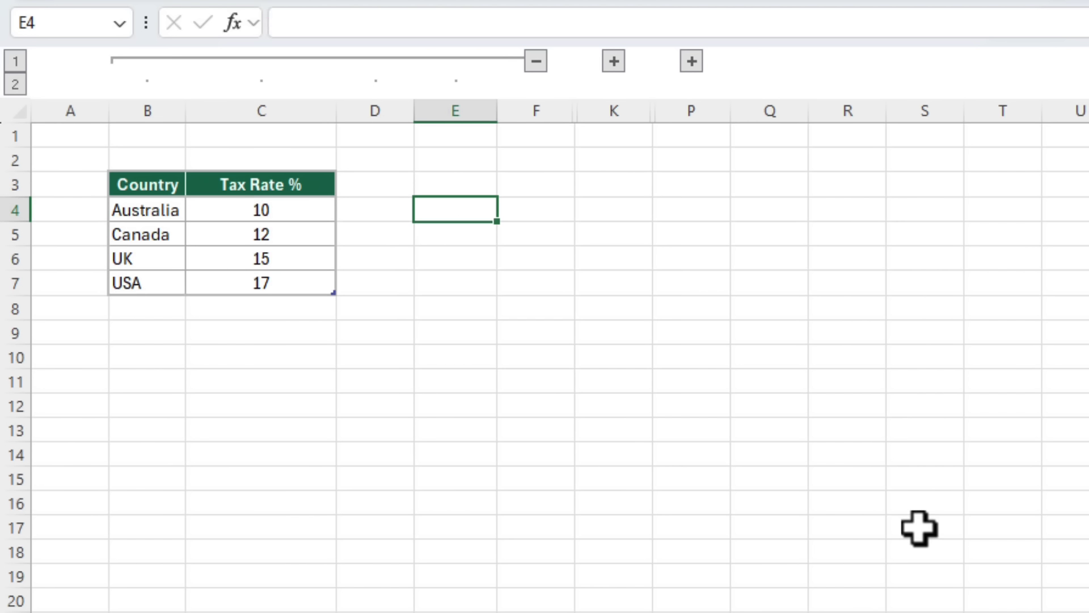
text(1)
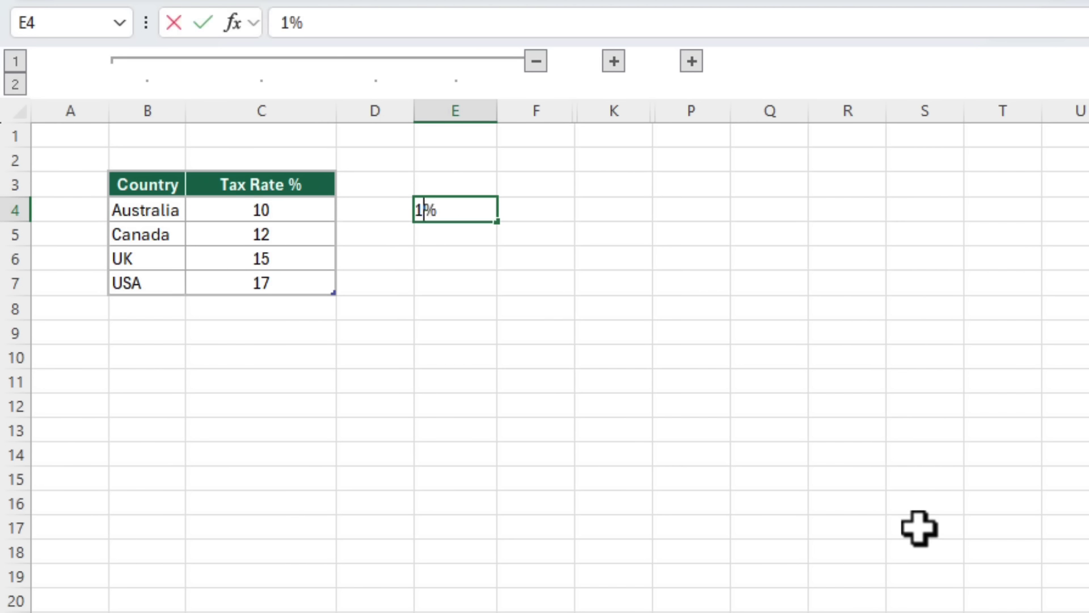
key(Return)
key(Up)
key(ctrl+c)
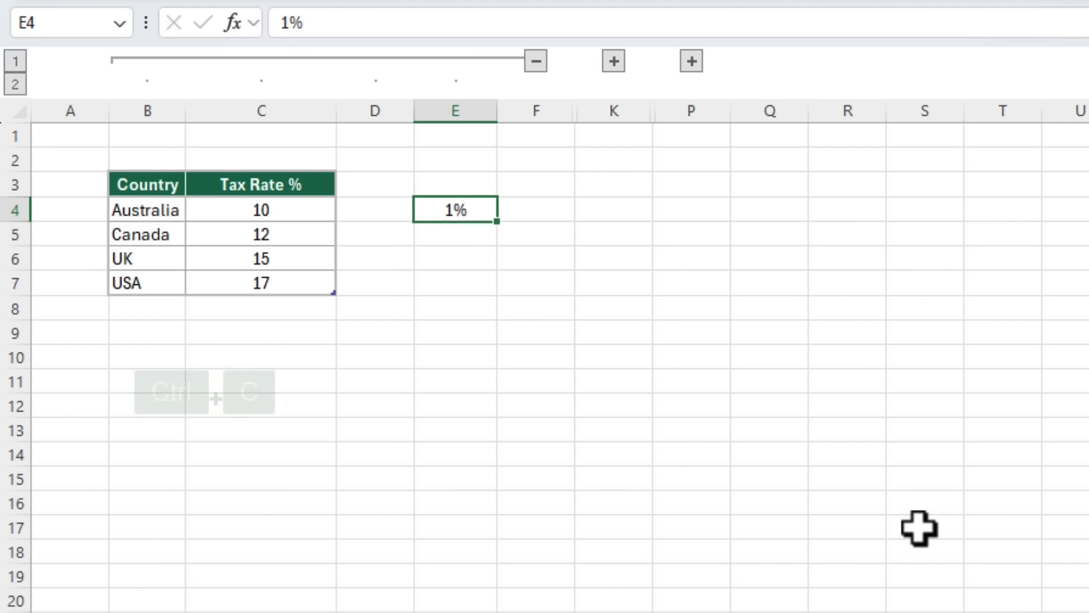
- Multiply the tax rates in C4:C7 by the copied 1% using the Paste Special Multiply operation
drag(319, 211, 326, 283)
key(ctrl+alt+v)
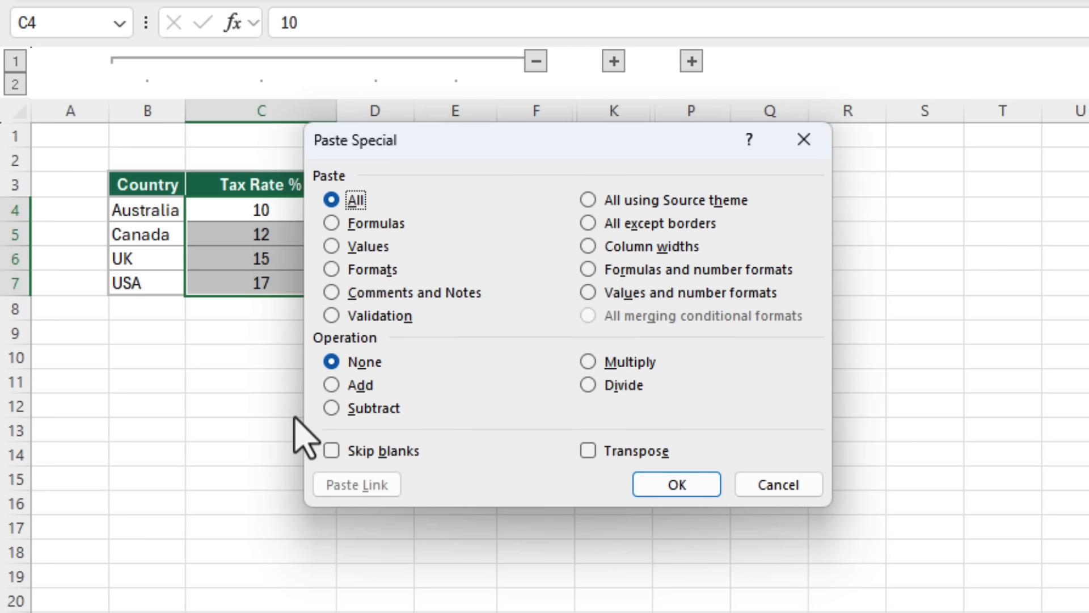
key(m)
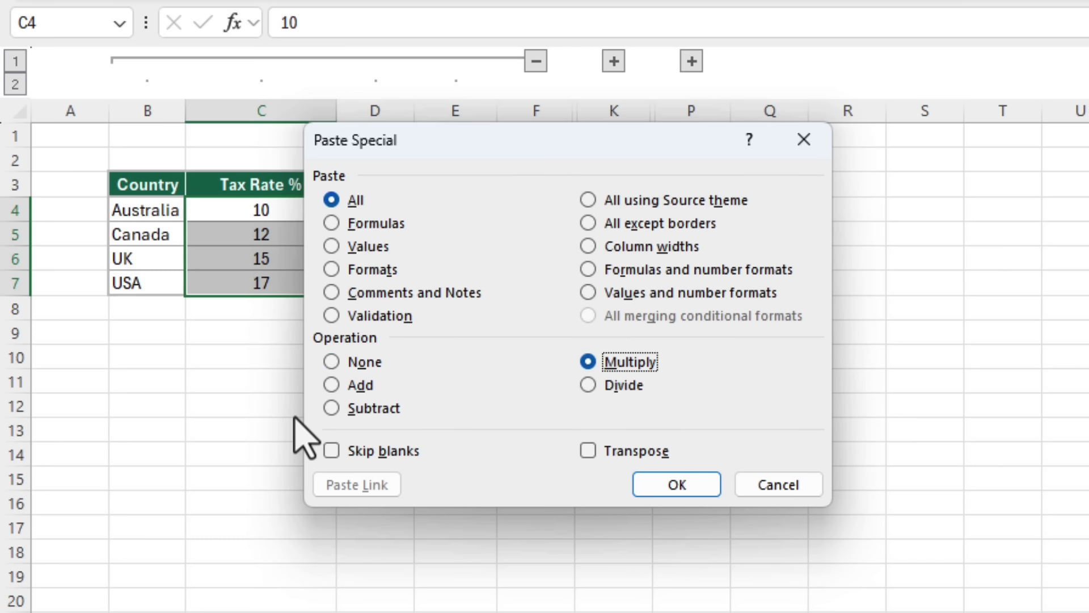
key(Return)
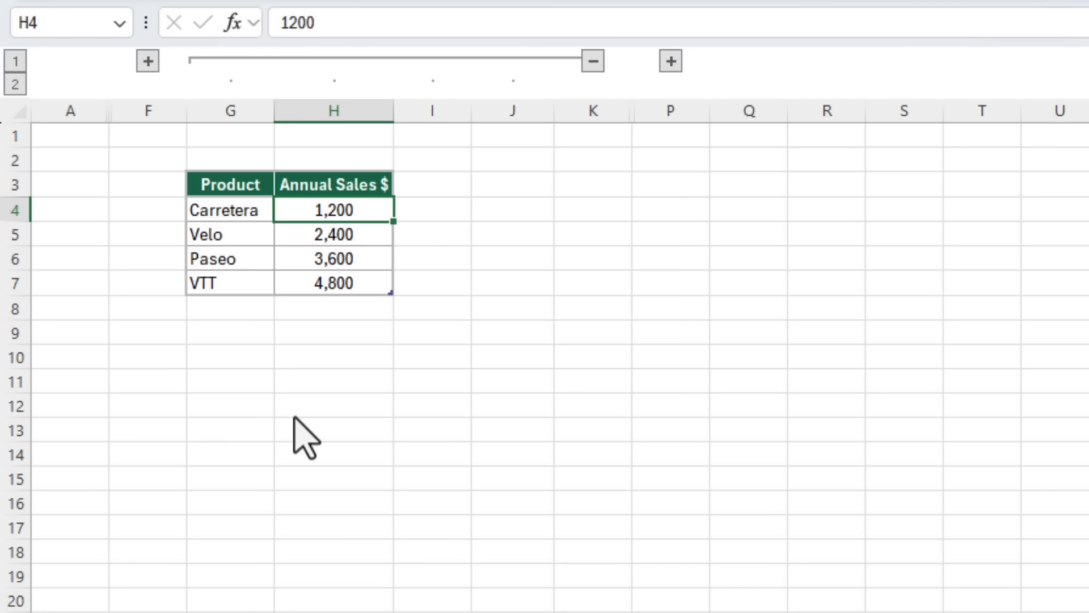
- Enter 1.05 in cell J4 and multiply the annual sales in H4:H7 by it with Paste Special Multiply
key(ctrl+shift+Down)
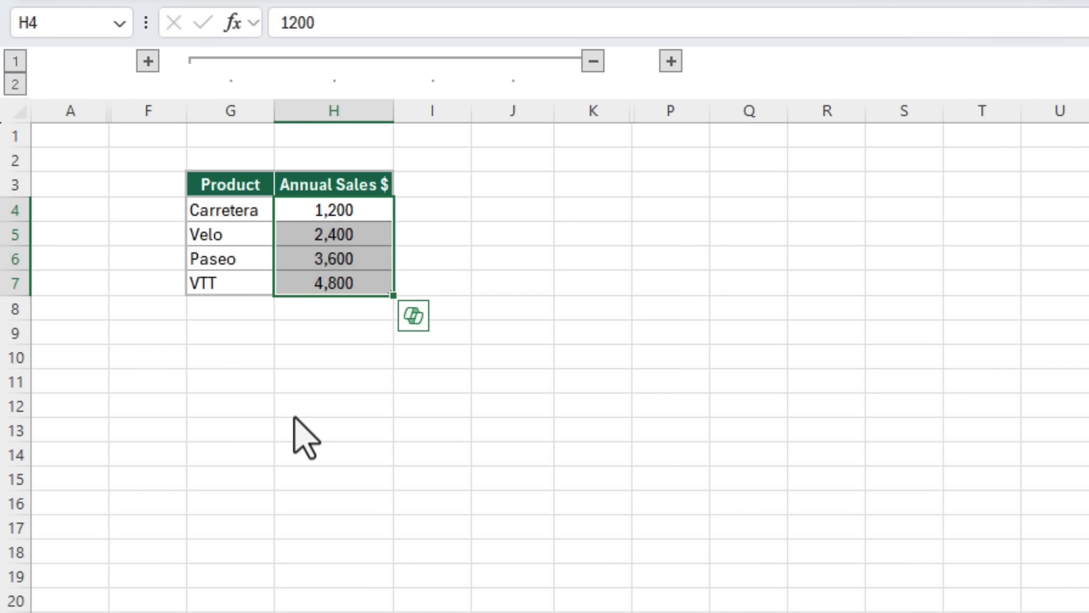
click(494, 218)
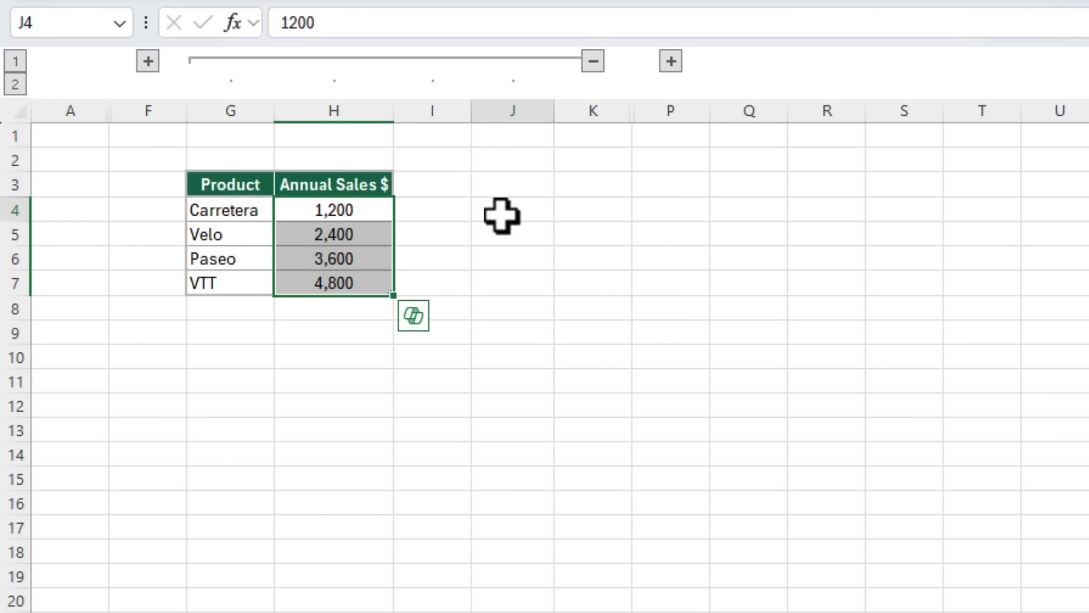
text(1.05)
key(ctrl+Return)
key(ctrl+c)
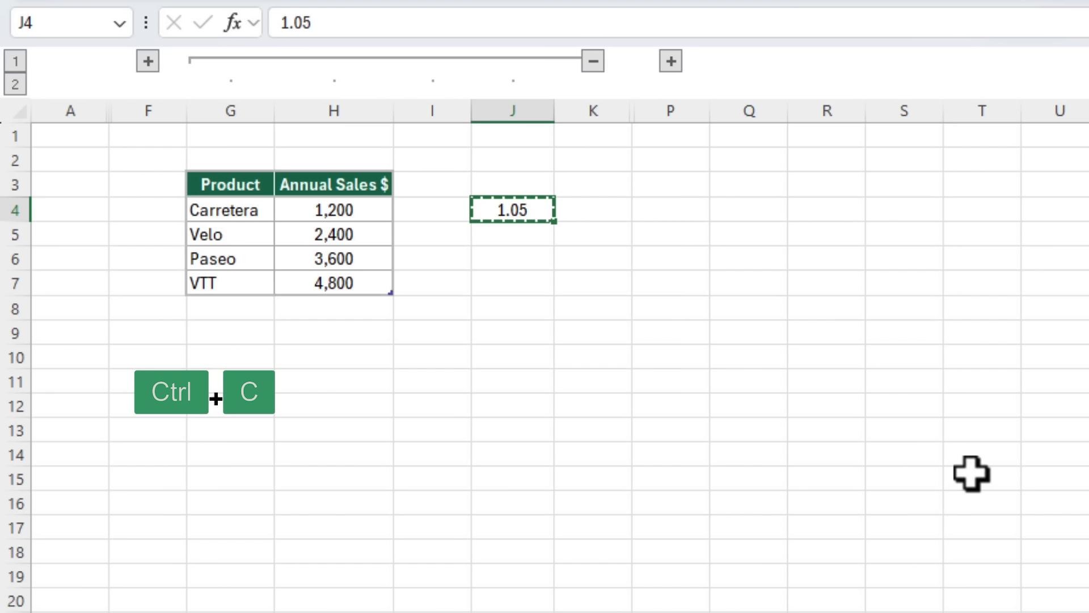
drag(341, 211, 375, 283)
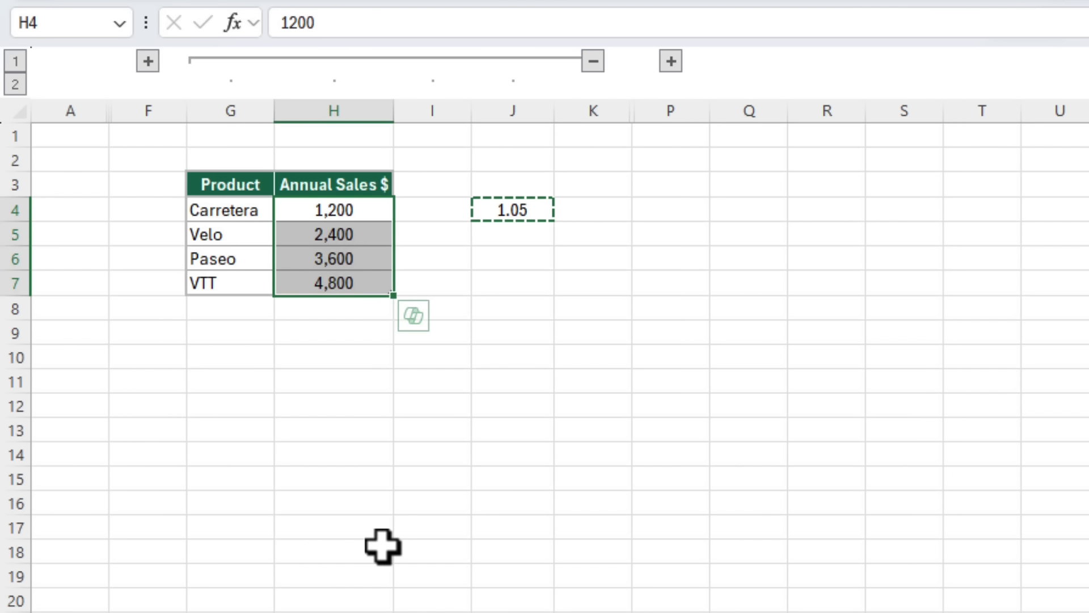
key(ctrl+alt+v)
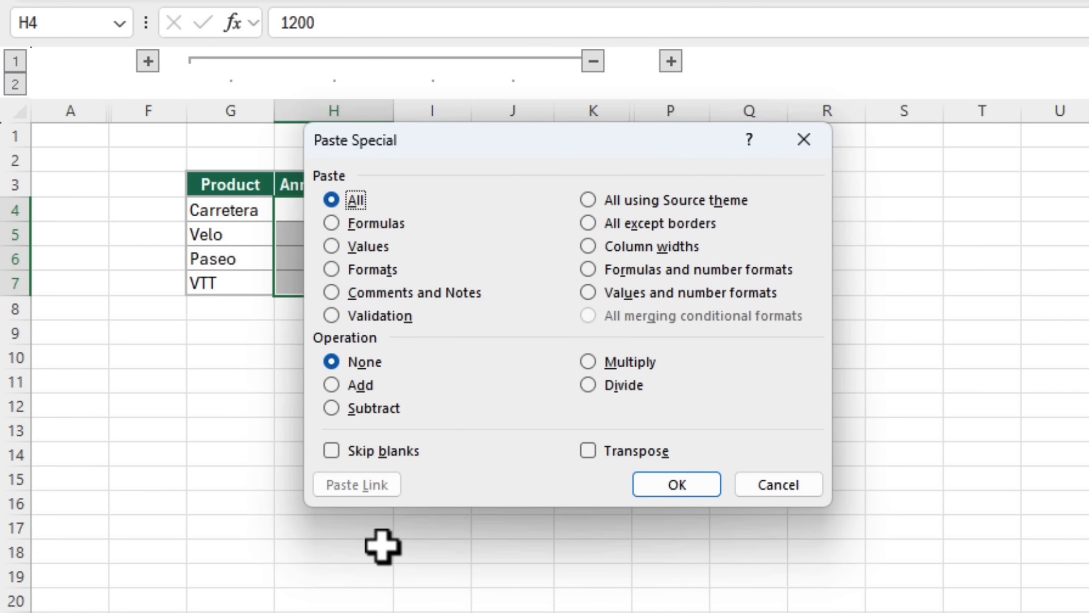
key(m)
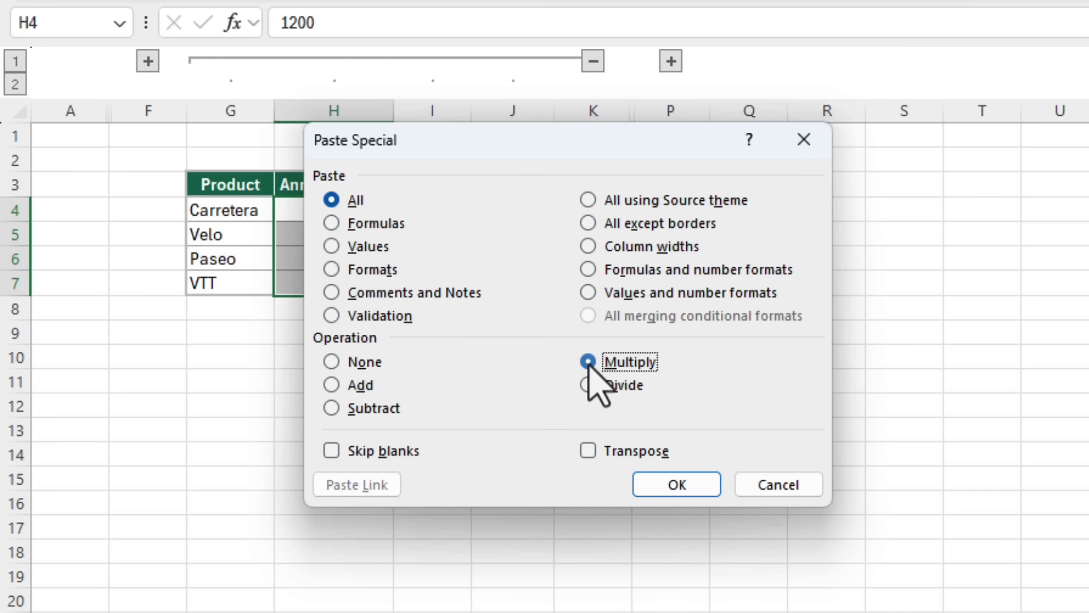
key(Return)
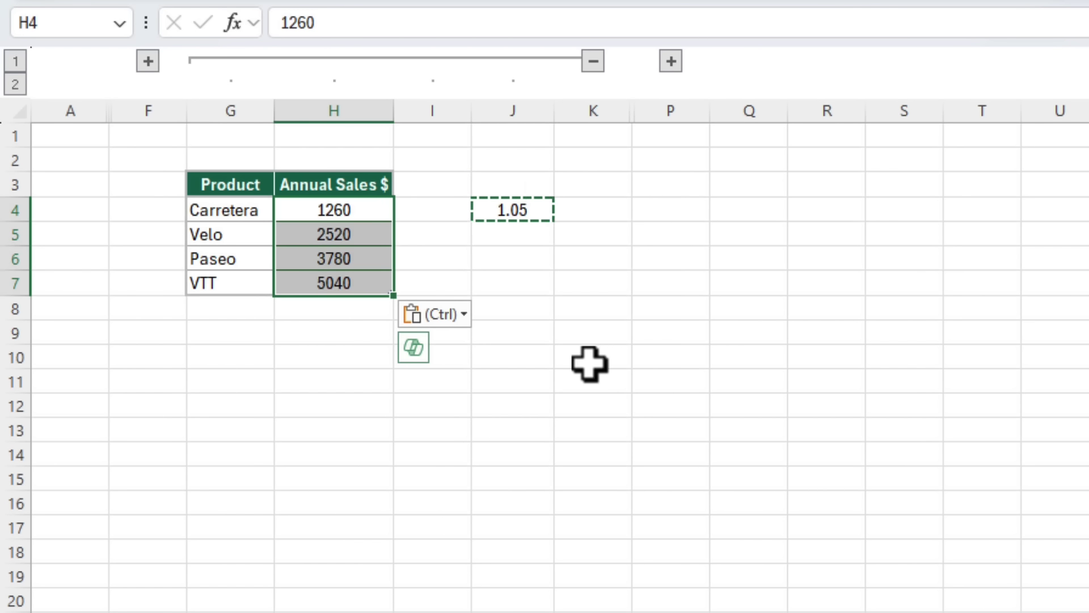
- Rename the header in H3 to "Sales Forecast $" and autofit the width of column H
key(Up)
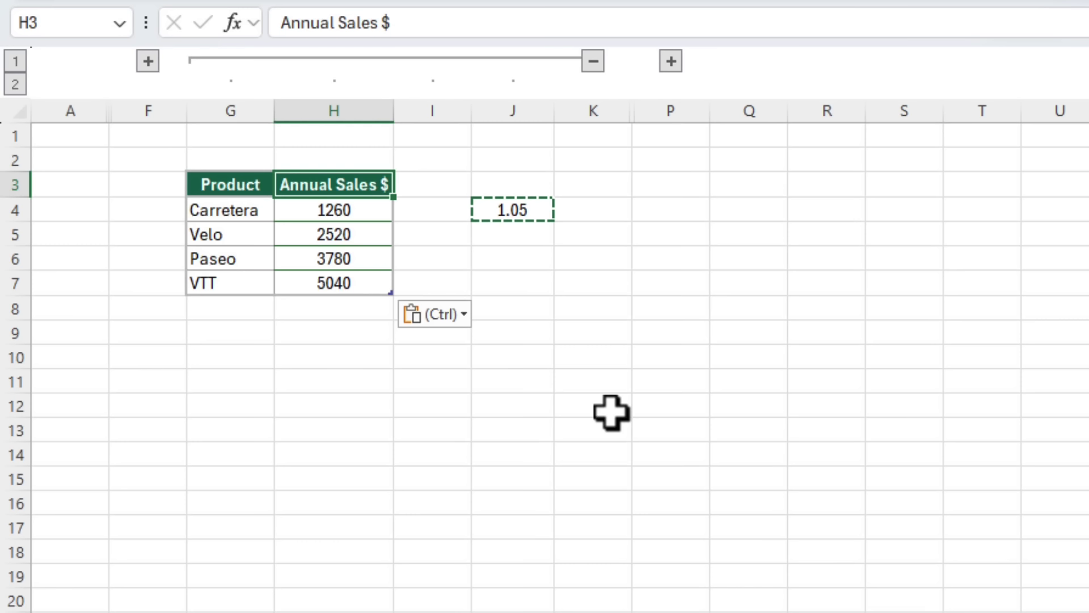
text(Sales Forecast $)
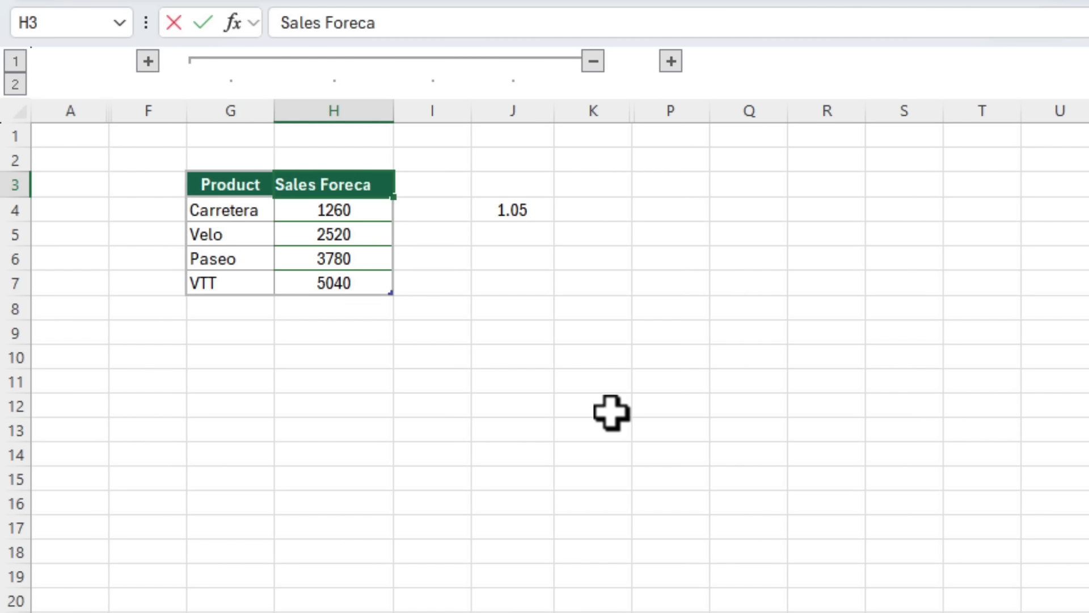
key(Return)
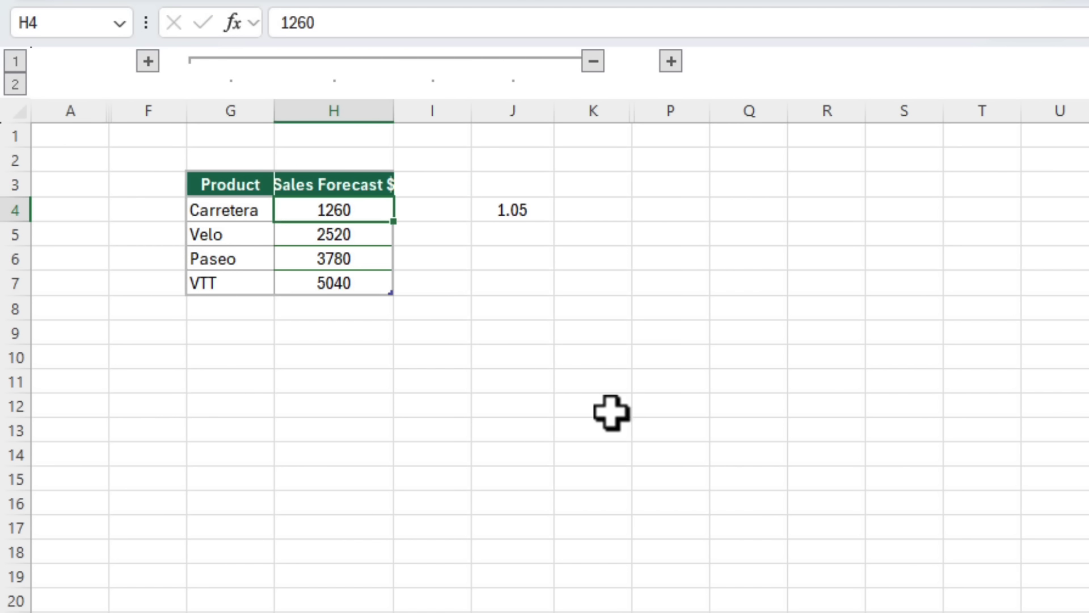
double_click(394, 106)
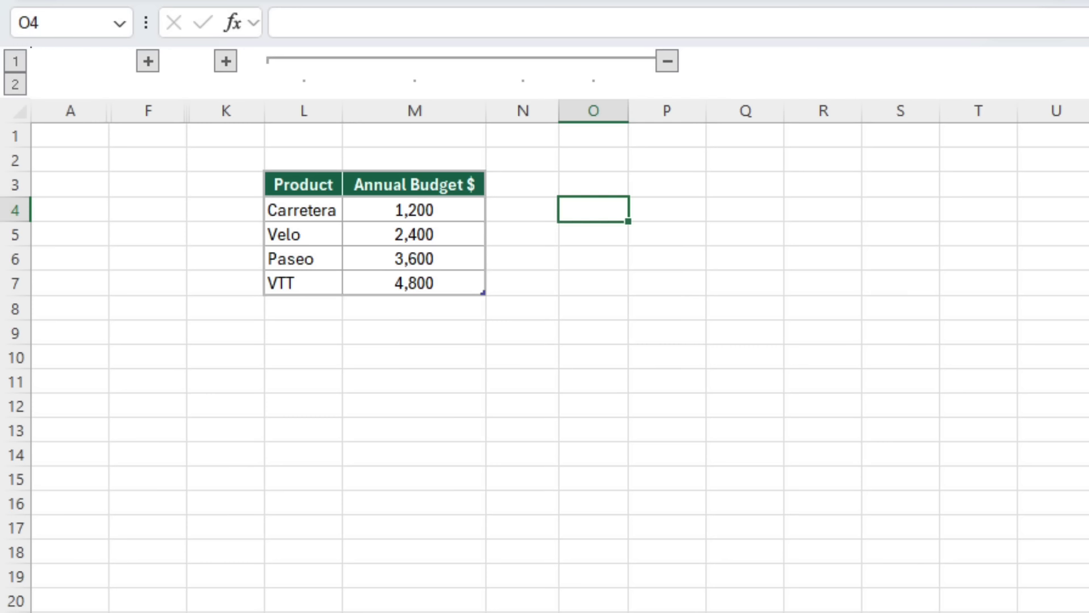
- Enter 12 in cell O4 and divide the annual budgets in M4:M7 by it with Paste Special Divide
text(12)
key(ctrl+Return)
key(ctrl+c)
drag(459, 217, 462, 293)
key(ctrl+alt+v)
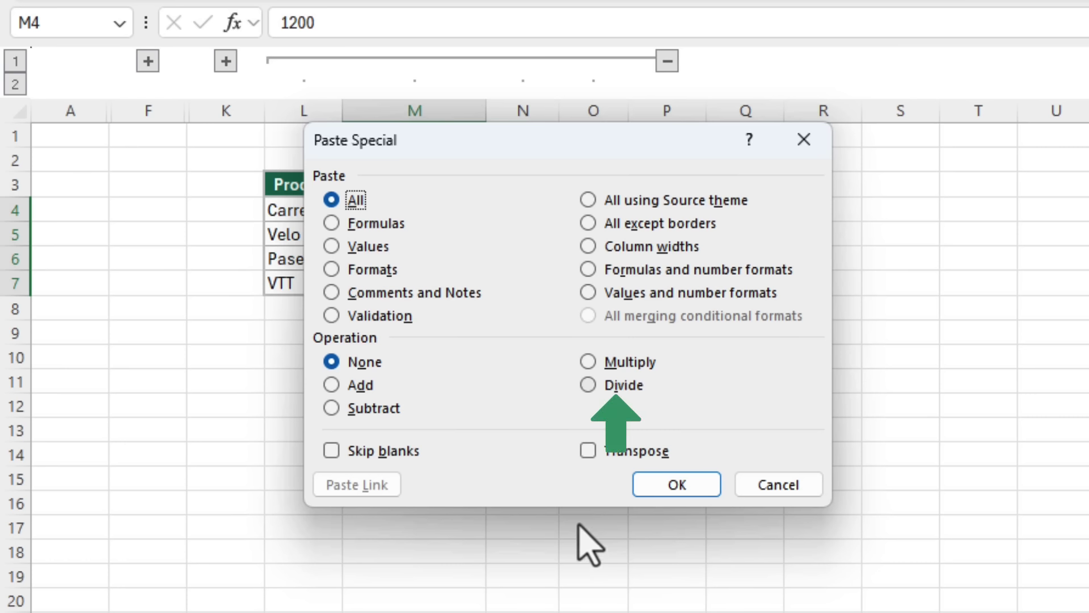
click(588, 385)
key(Return)
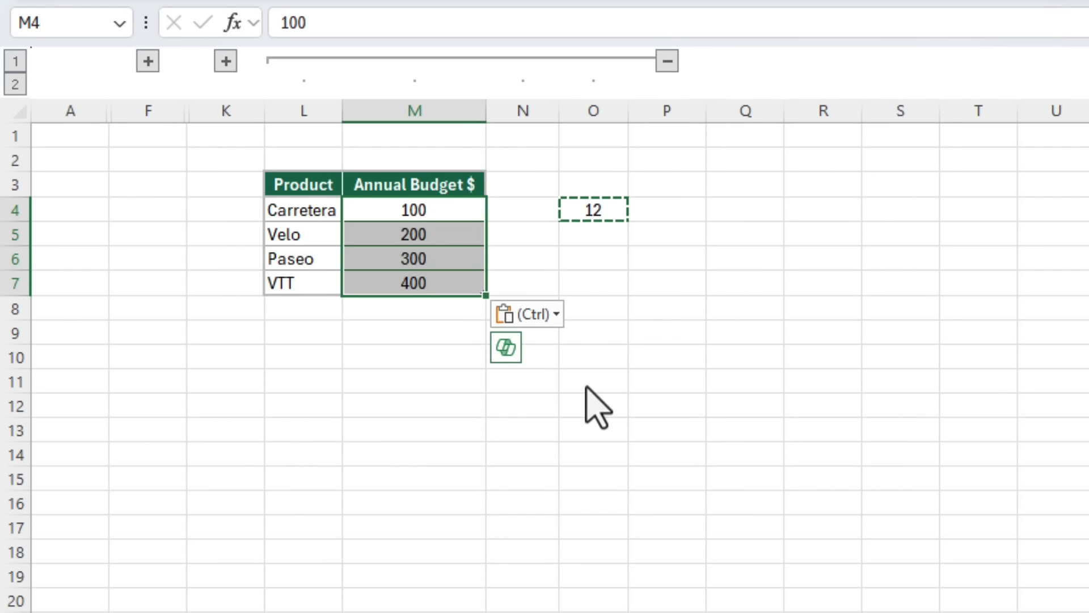
- Change the header in M3 to "Monthly Budget $"
click(414, 185)
double_click(301, 22)
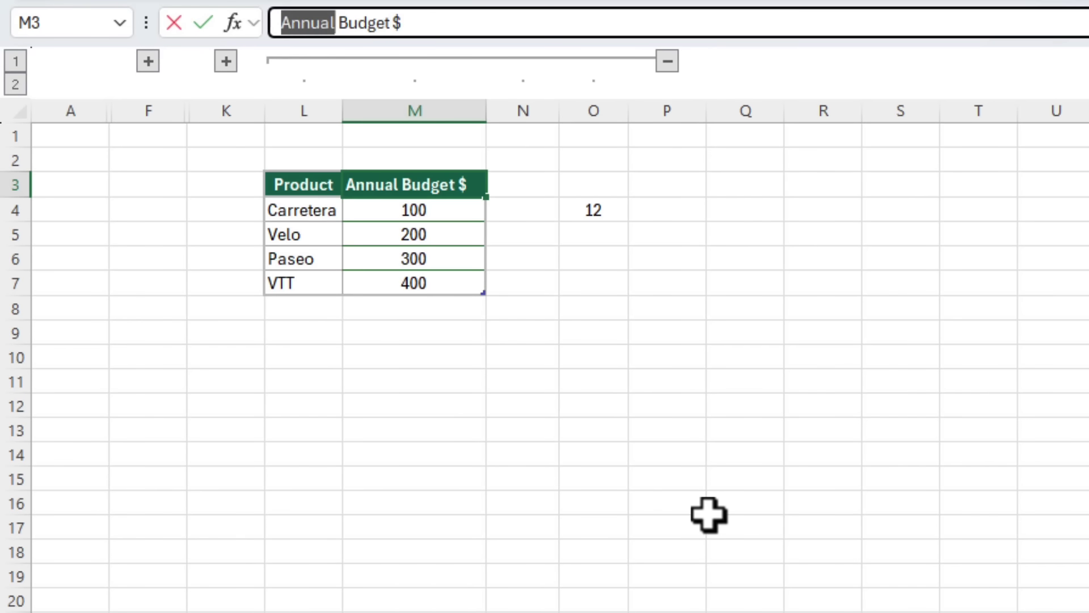
text(Monthly)
key(Return)
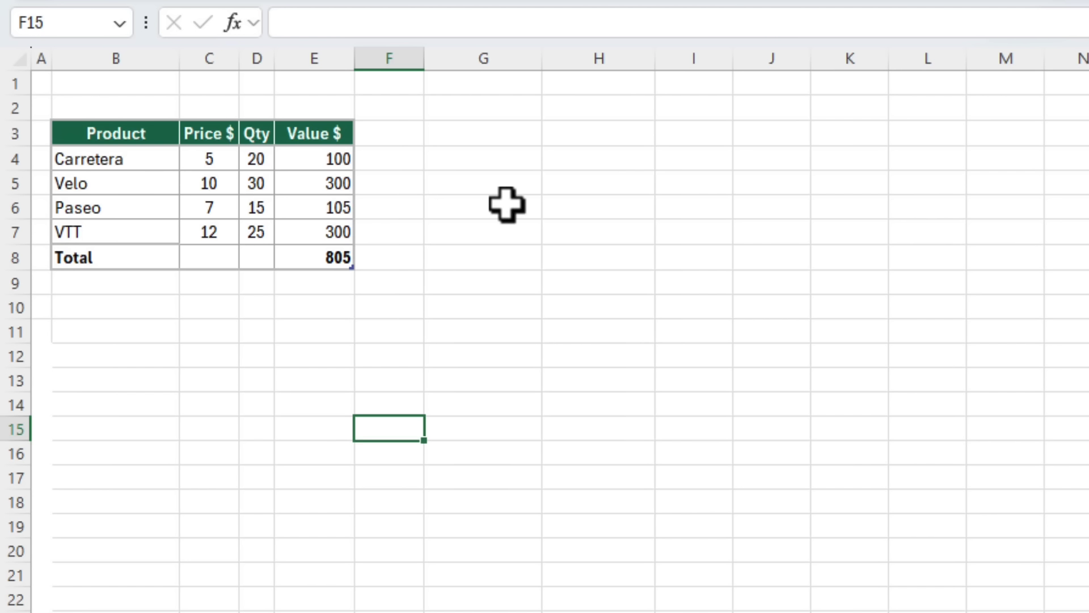
- Enter 2 in cell G4 as the price increase and copy it
drag(210, 159, 209, 230)
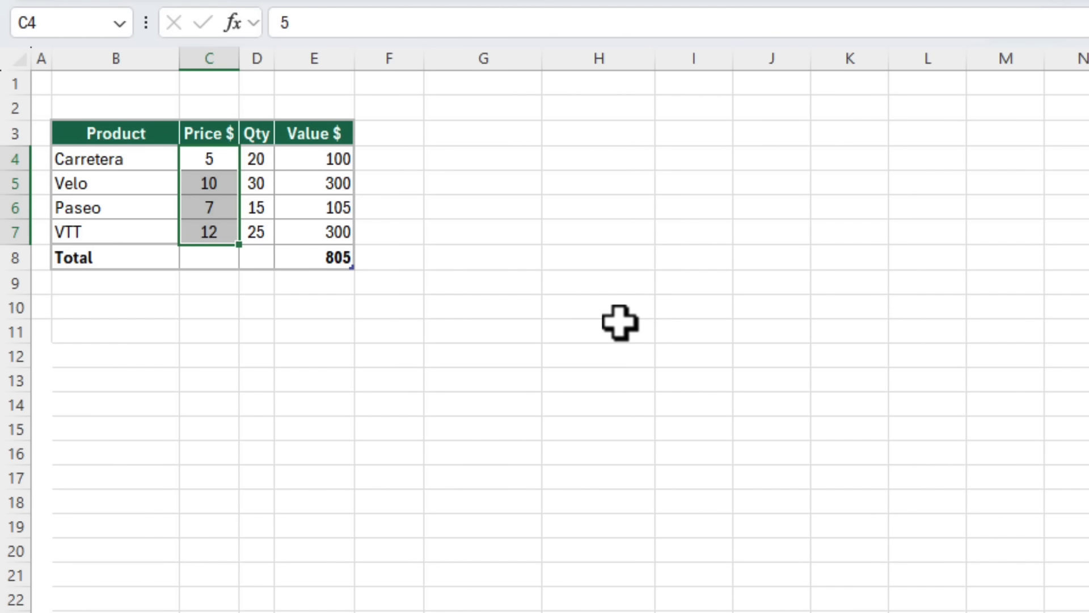
click(508, 158)
text(2)
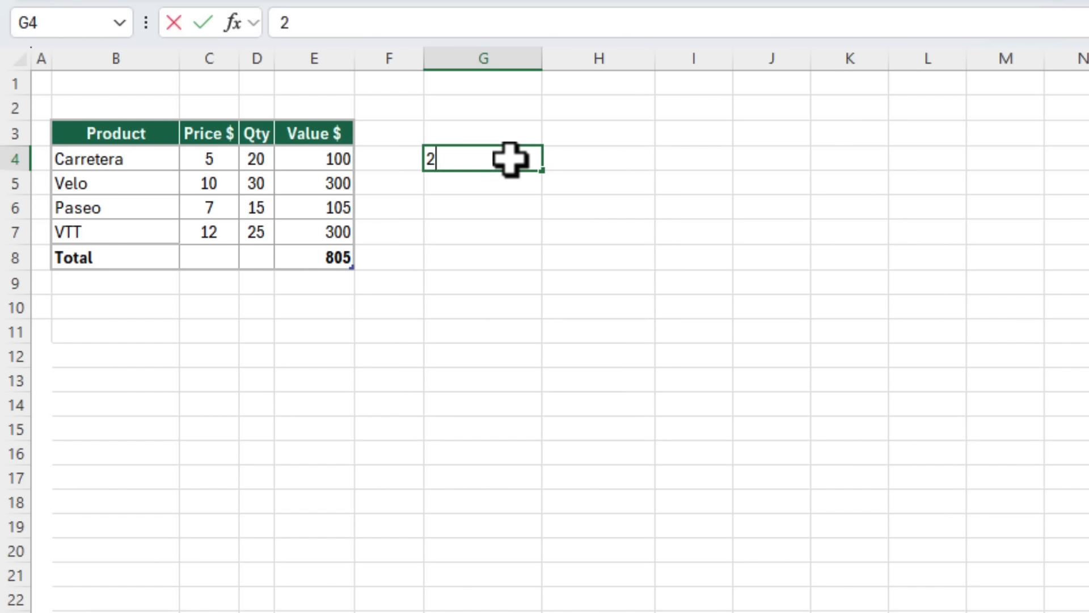
key(ctrl+Return)
key(ctrl+c)
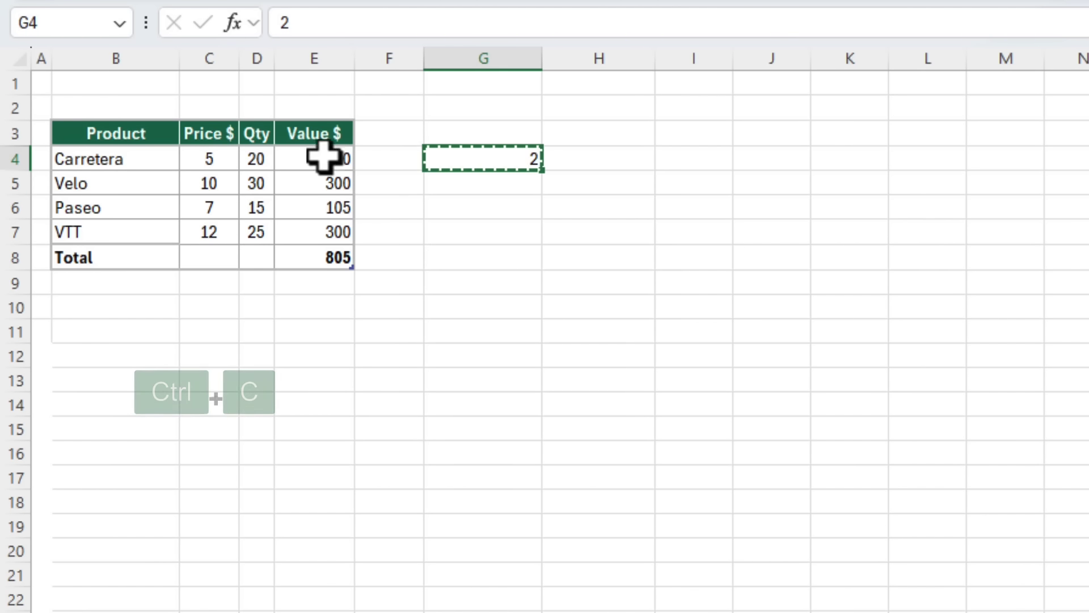
- Try adding the copied 2 to the prices in C4:C7 with Paste Special All and Add, and undo the paste
drag(208, 158, 214, 240)
key(ctrl+alt+v)
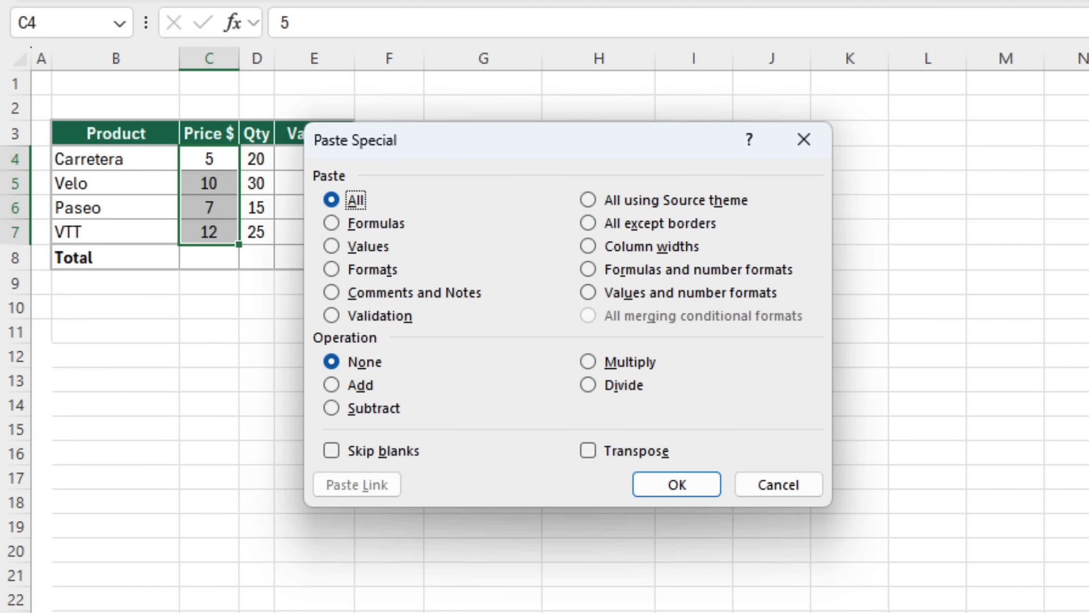
click(332, 387)
key(Return)
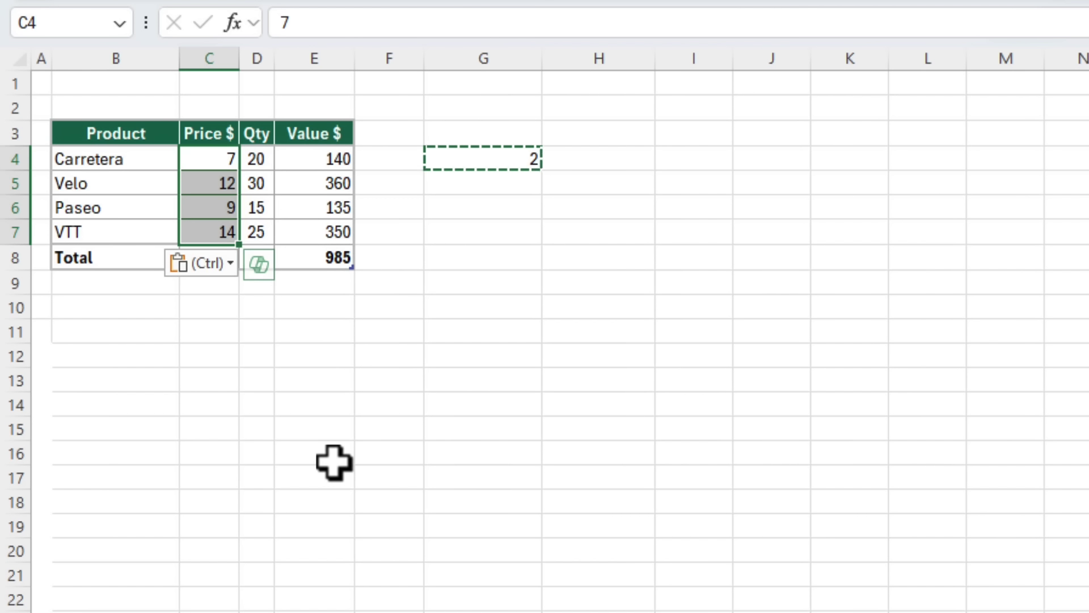
click(333, 462)
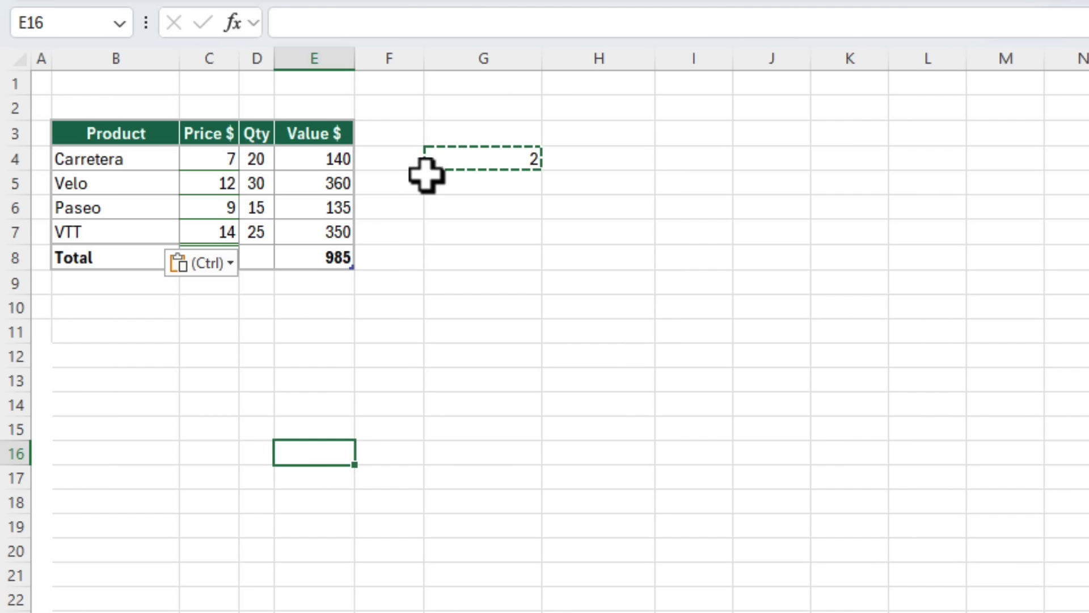
key(ctrl+z)
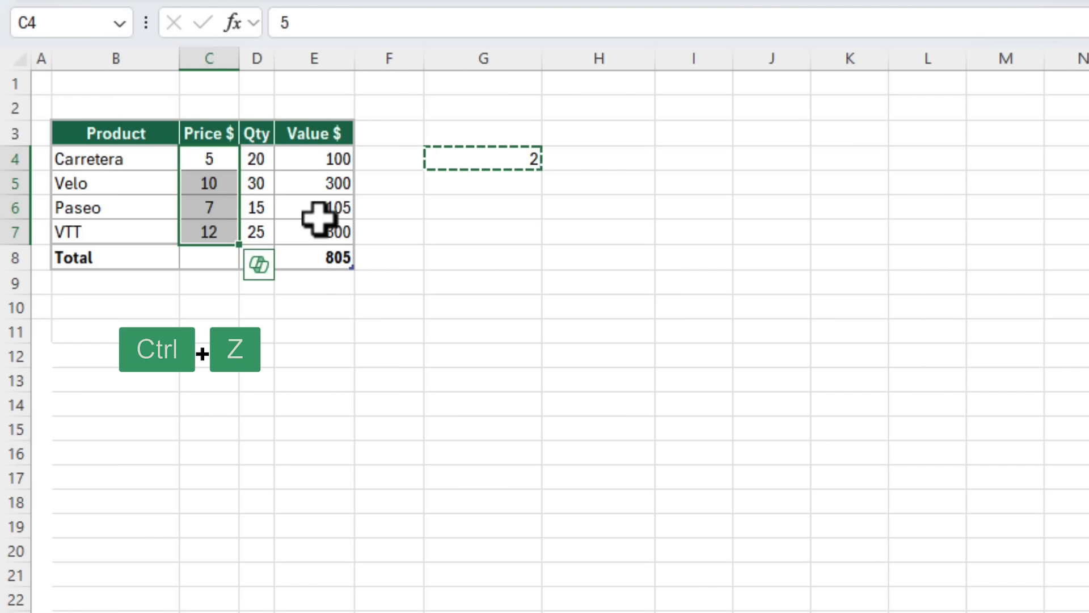
- Add the copied 2 to the prices in C4:C7 with Paste Special, using Values and the Add operation
key(ctrl+alt+v)
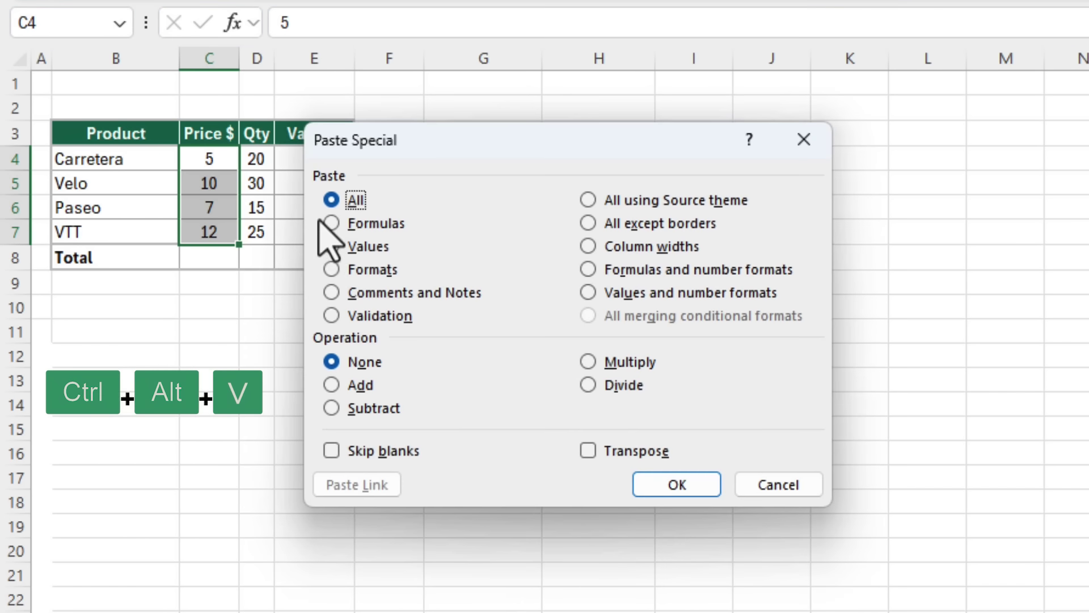
key(d)
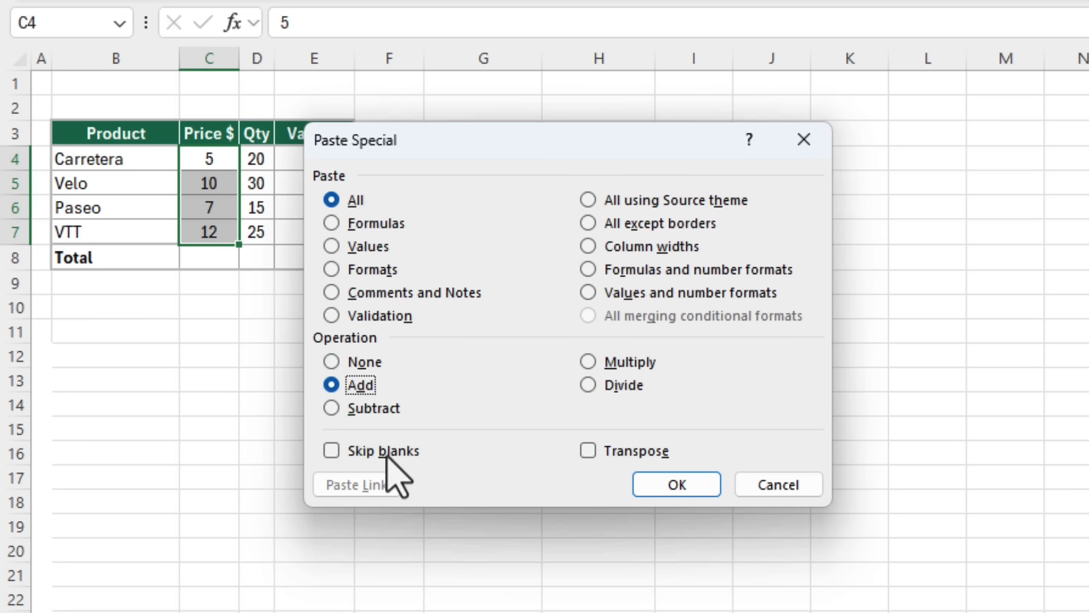
key(v)
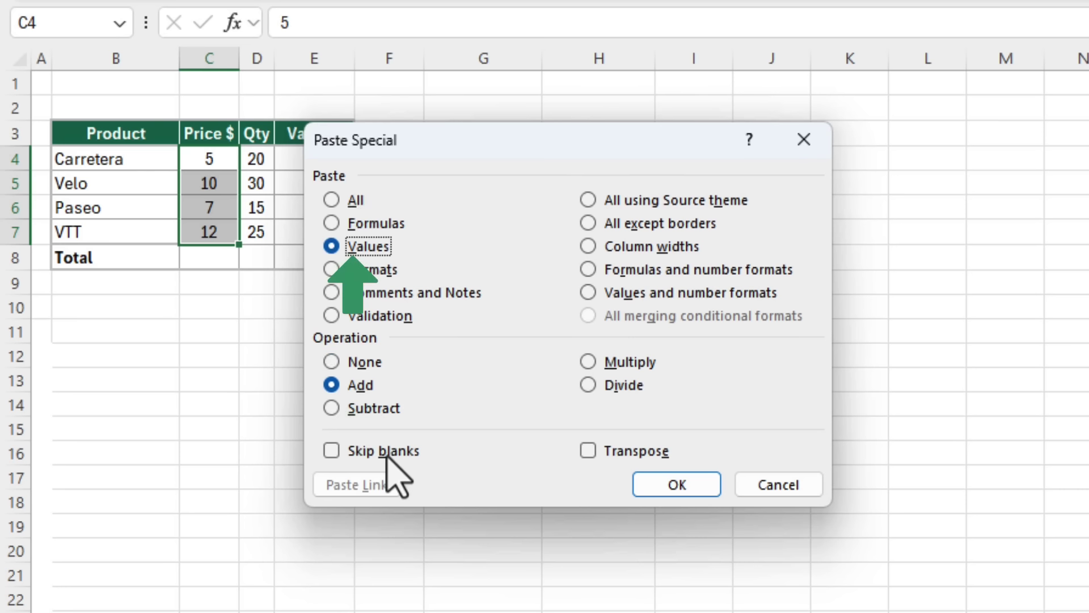
key(Return)
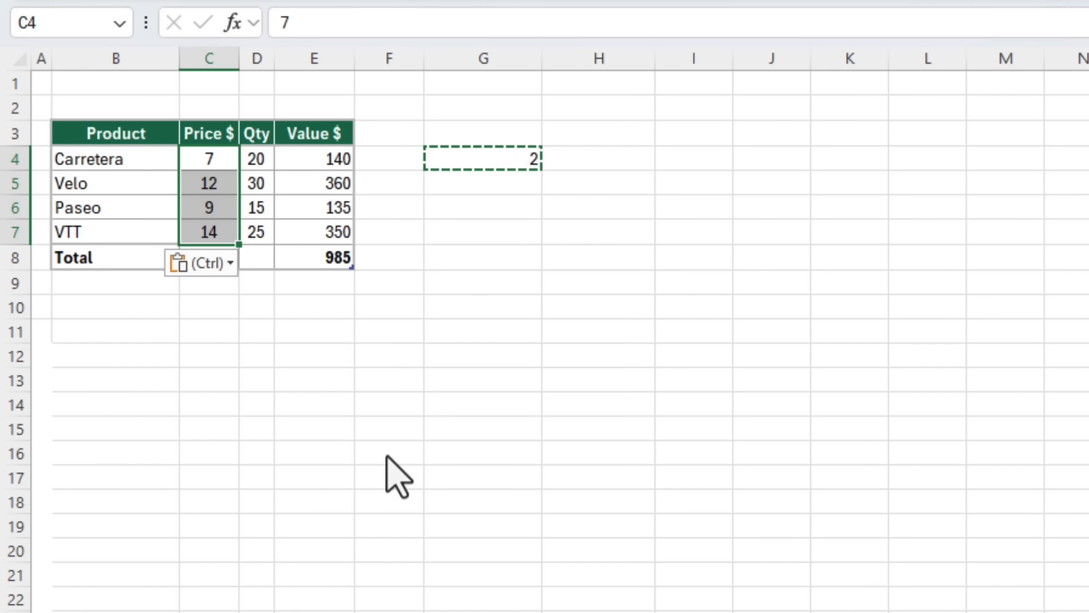
click(314, 501)
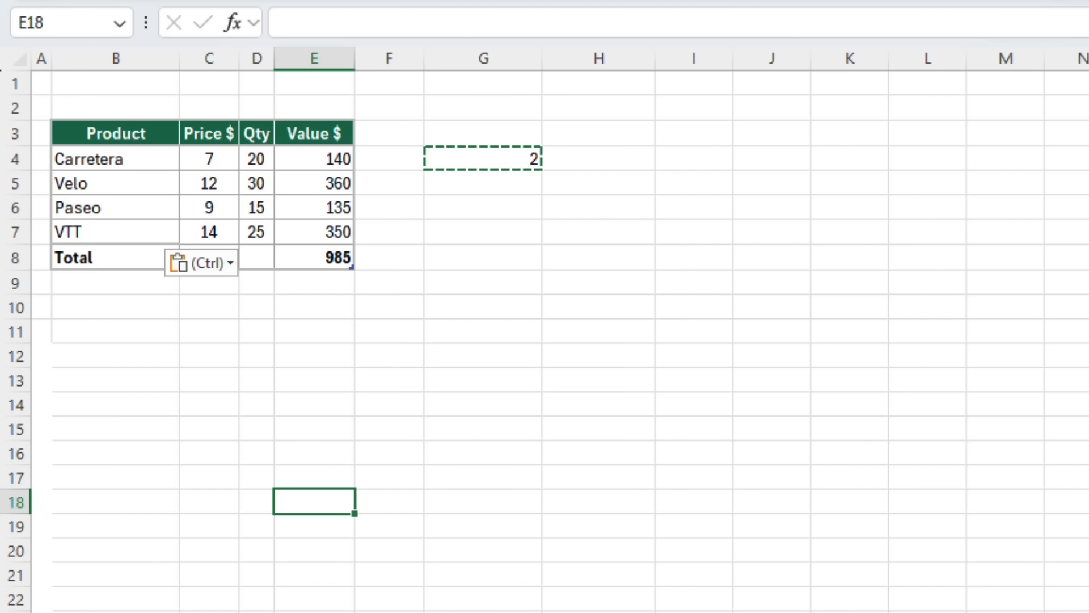
- Enter 3 in cell H4 as the quantity reduction and copy it
drag(253, 163, 257, 233)
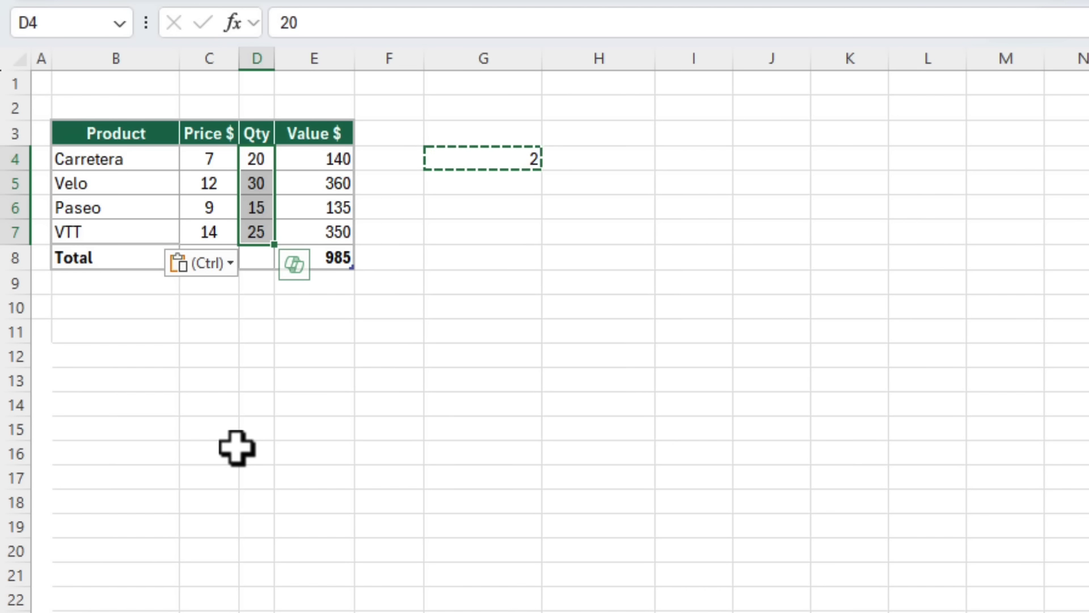
click(578, 158)
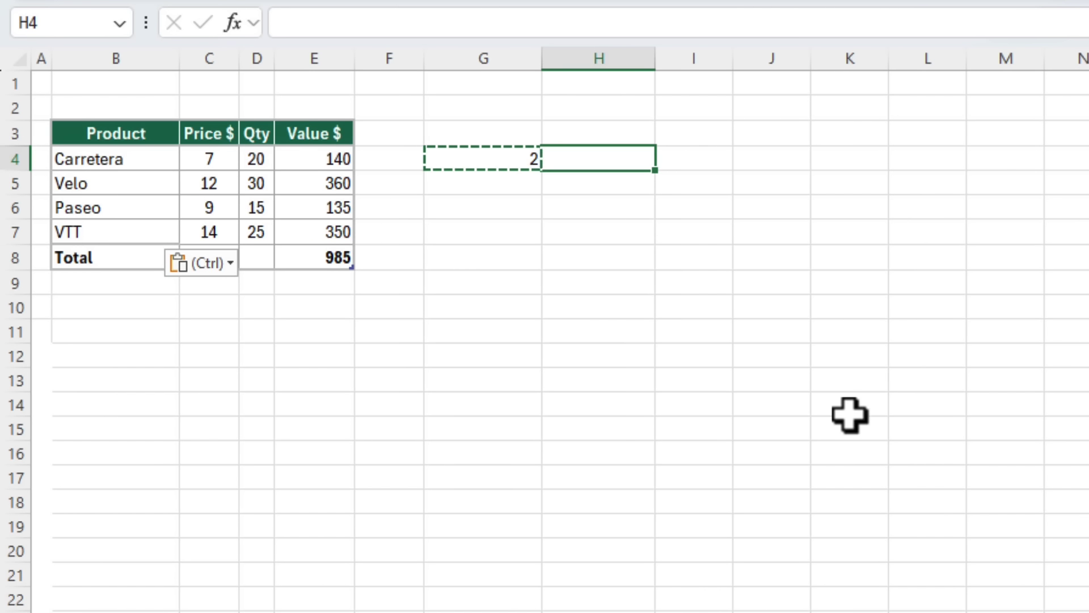
text(3)
key(Return)
key(Up)
key(ctrl+c)
- Subtract the copied 3 from the quantities in D4:D7 with Paste Special, using Values and the Subtract operation
drag(260, 155, 259, 233)
key(ctrl+alt+v)
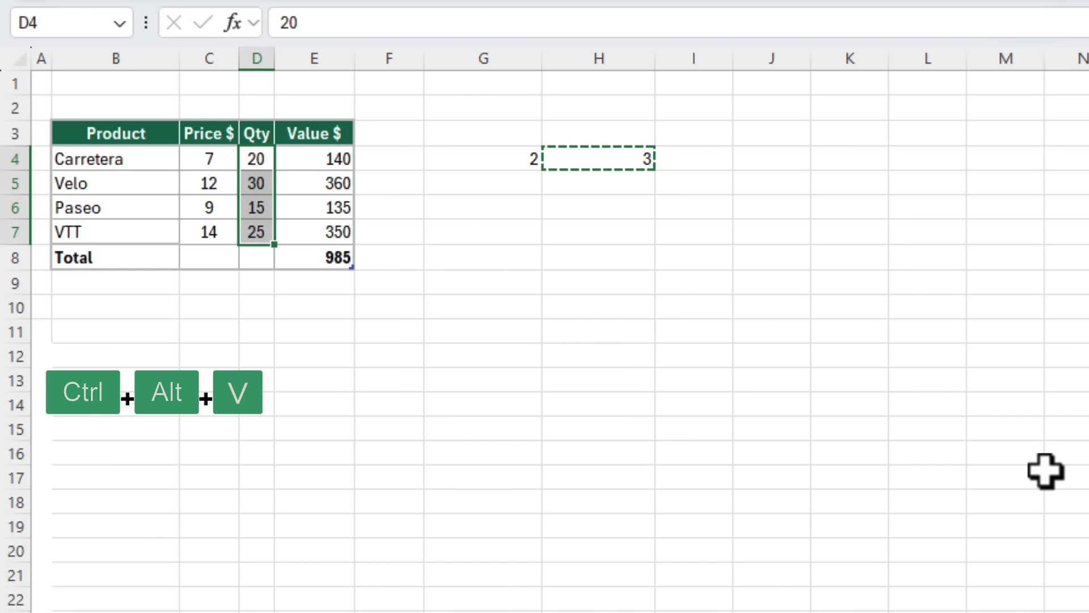
key(alt+s)
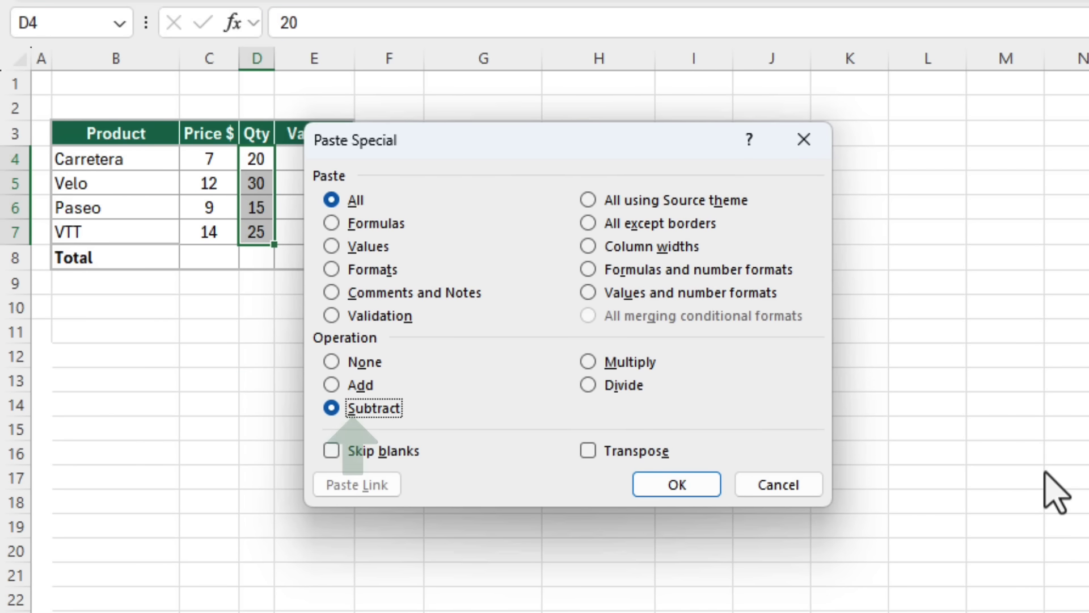
key(alt+v)
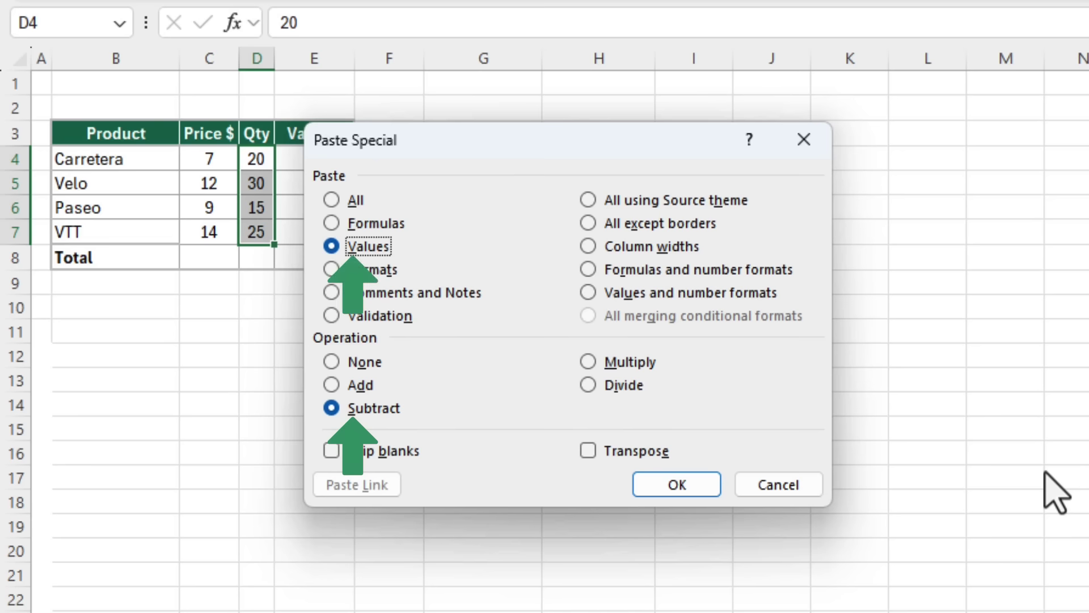
key(Return)
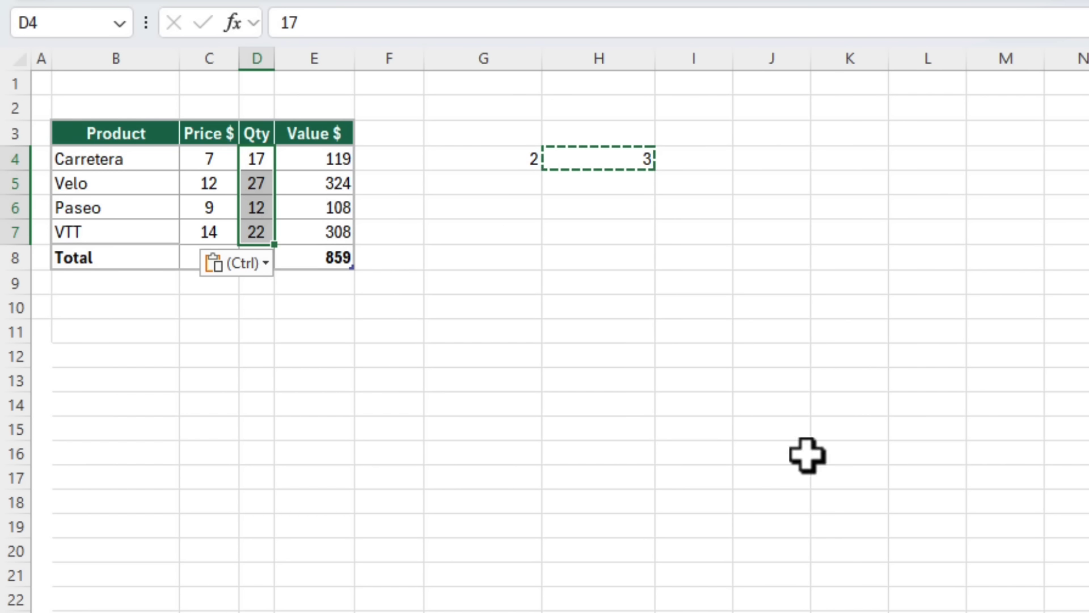
key(Escape)
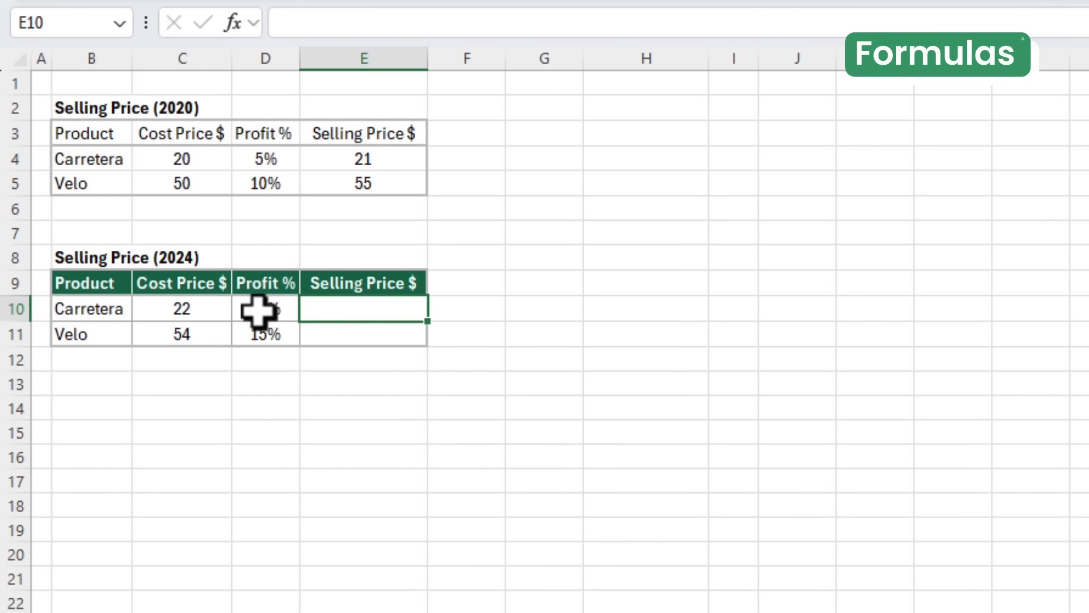
- Copy the 2020 selling price formula from E4 and paste only the formula into the 2024 cells E10:E11
drag(122, 276, 358, 339)
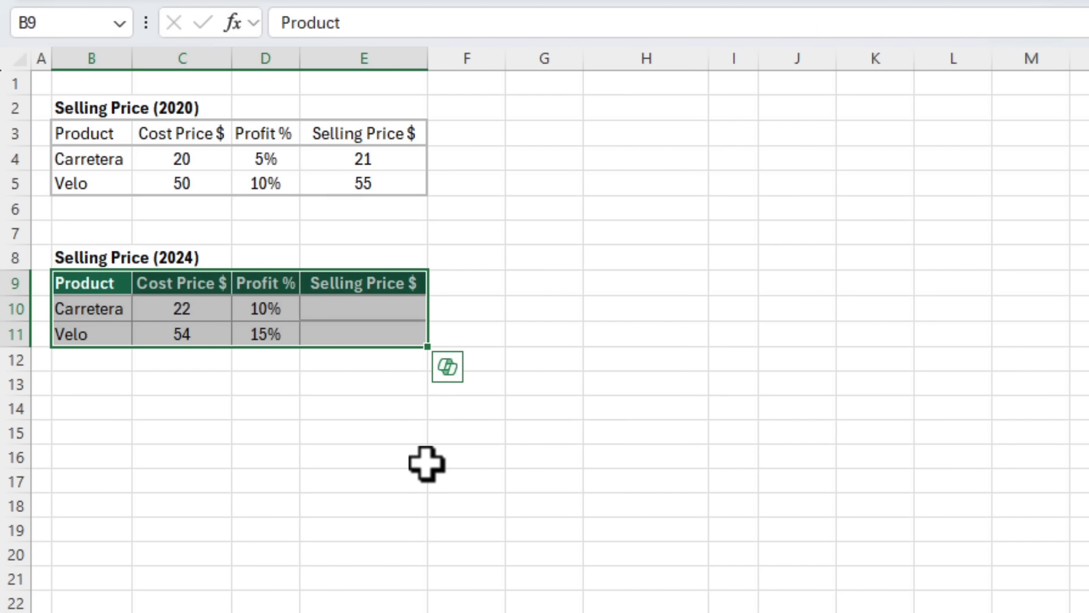
drag(389, 158, 389, 182)
drag(388, 309, 387, 341)
click(386, 163)
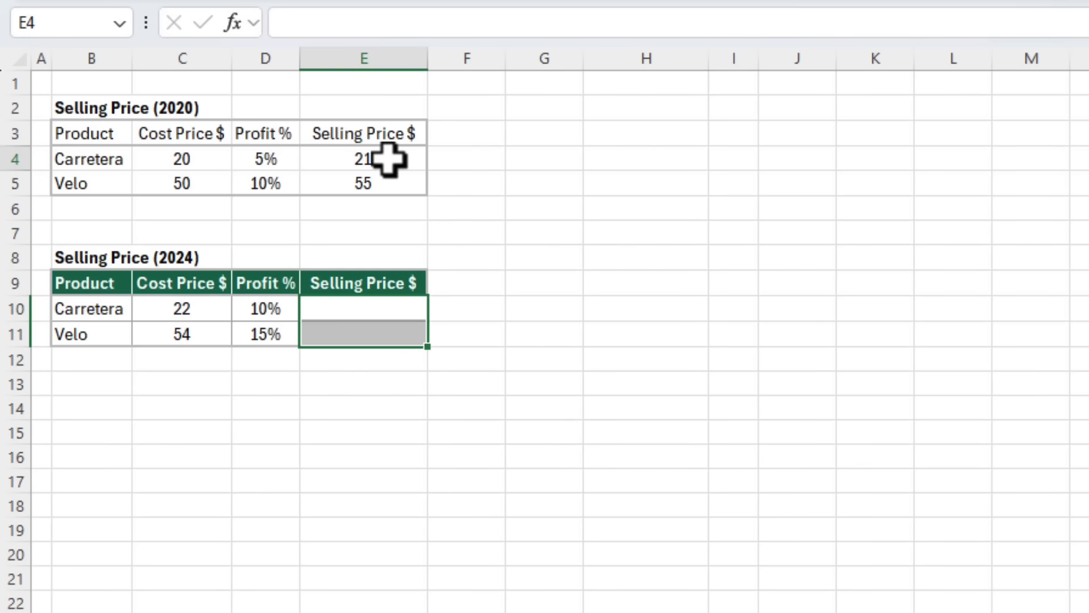
key(ctrl+c)
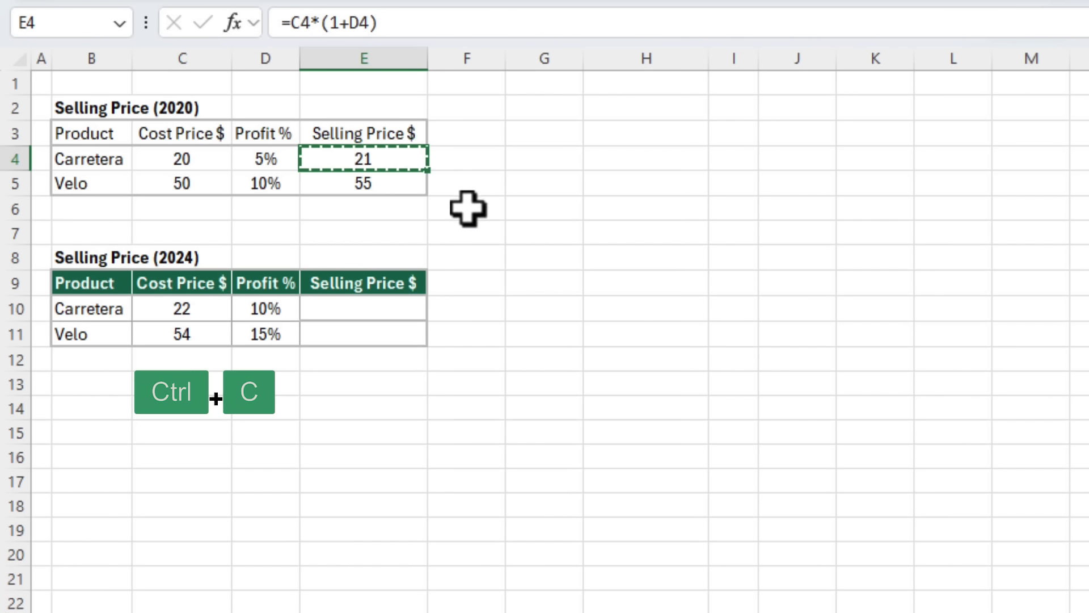
drag(401, 306, 404, 328)
key(ctrl+alt+v)
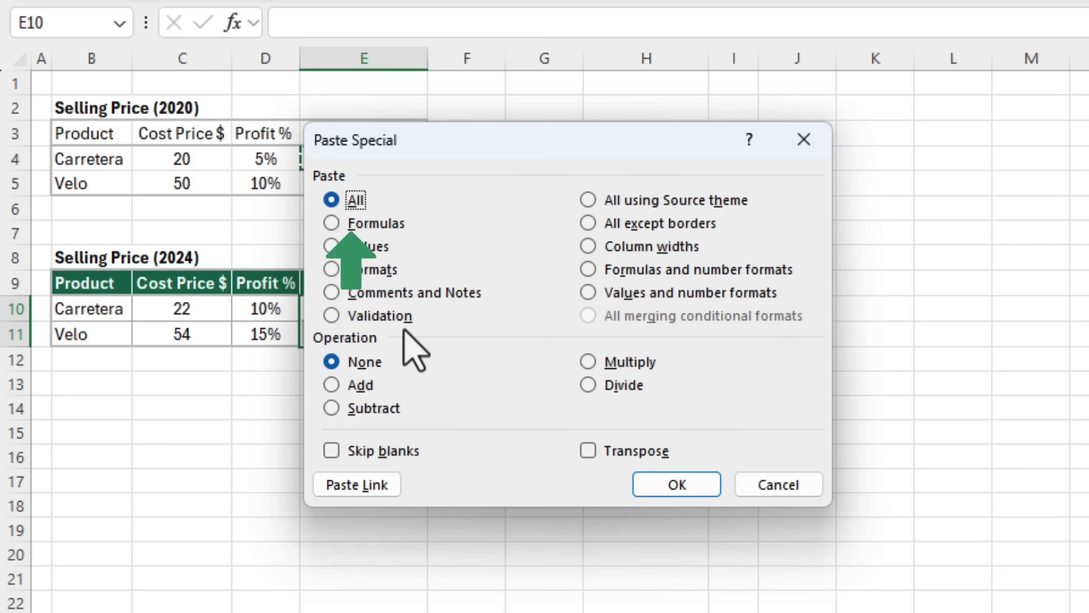
double_click(359, 224)
click(381, 306)
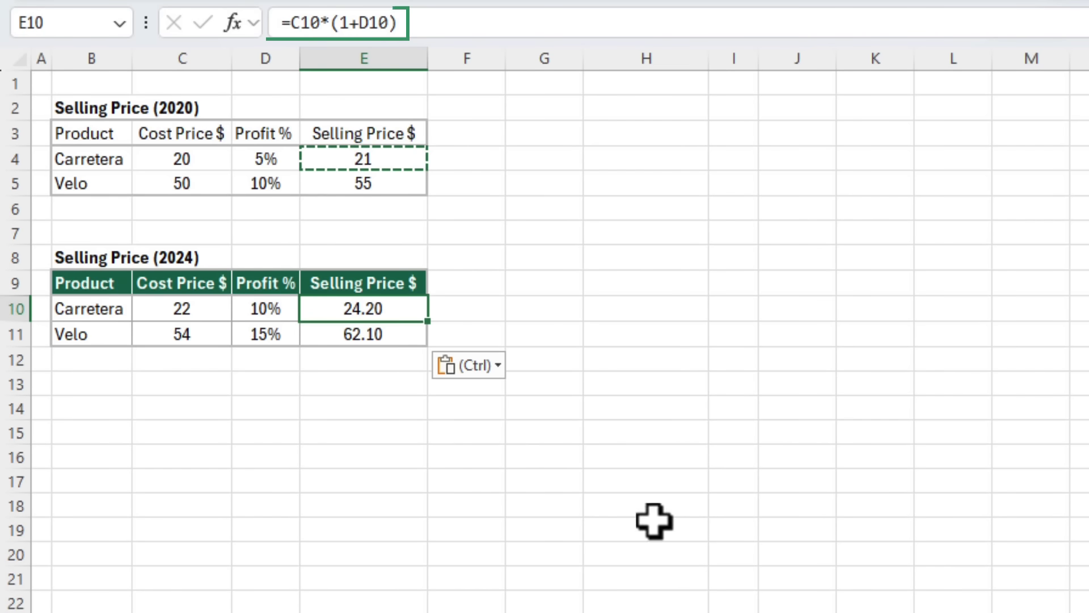
key(Down)
key(Up)
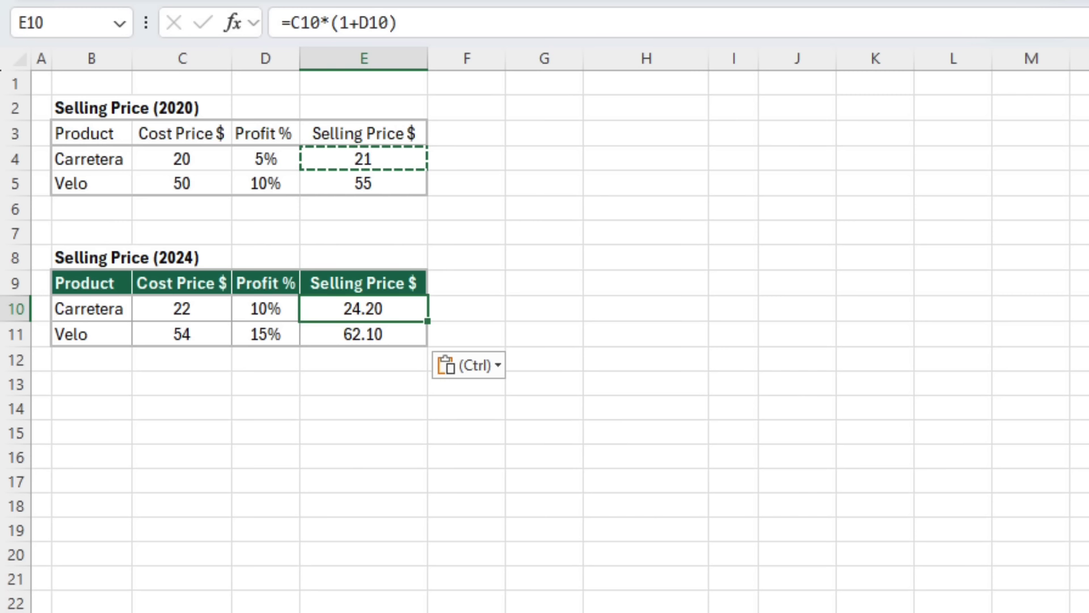
- Enter 1.1 in cell G9 as the multiplier and copy it
click(564, 282)
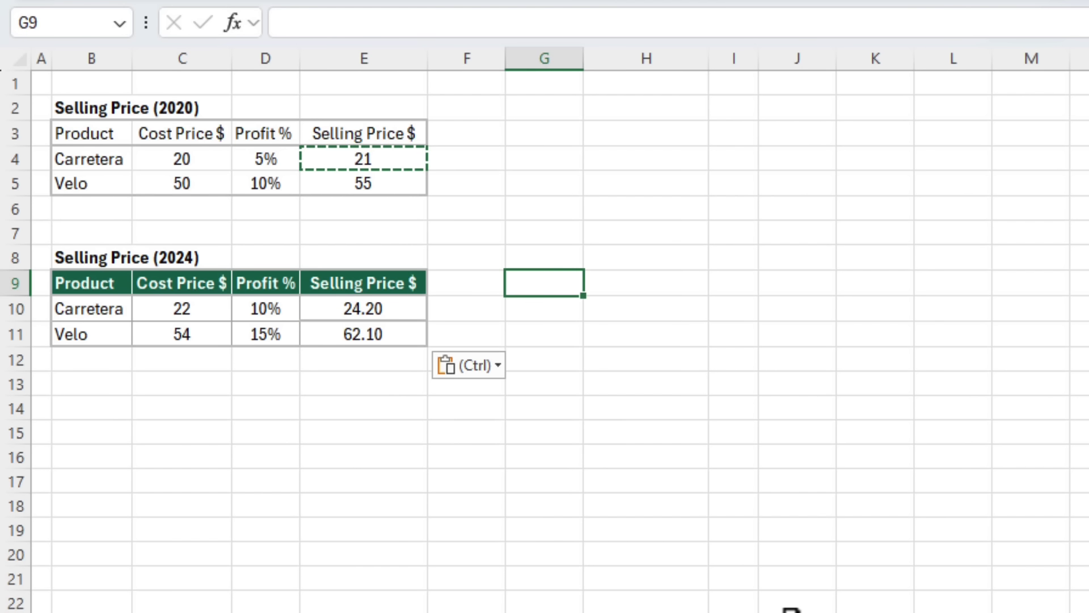
text(1.1)
key(Return)
key(Up)
key(ctrl+c)
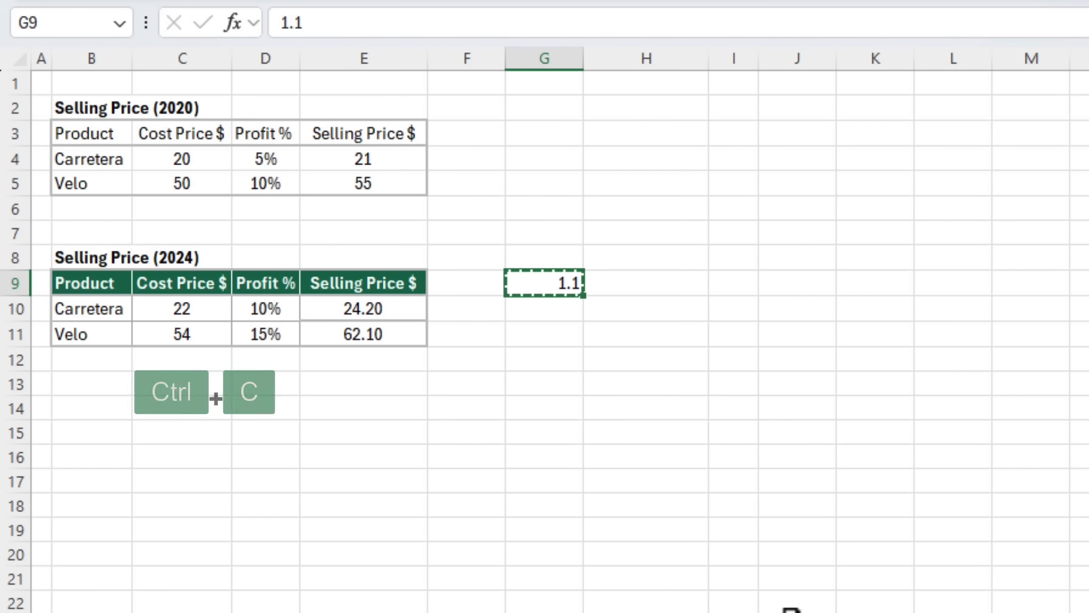
- Multiply the selling price formulas in E10:E11 by the copied 1.1 with Paste Special Formulas and Multiply, and check the resulting formulas
drag(375, 311, 381, 333)
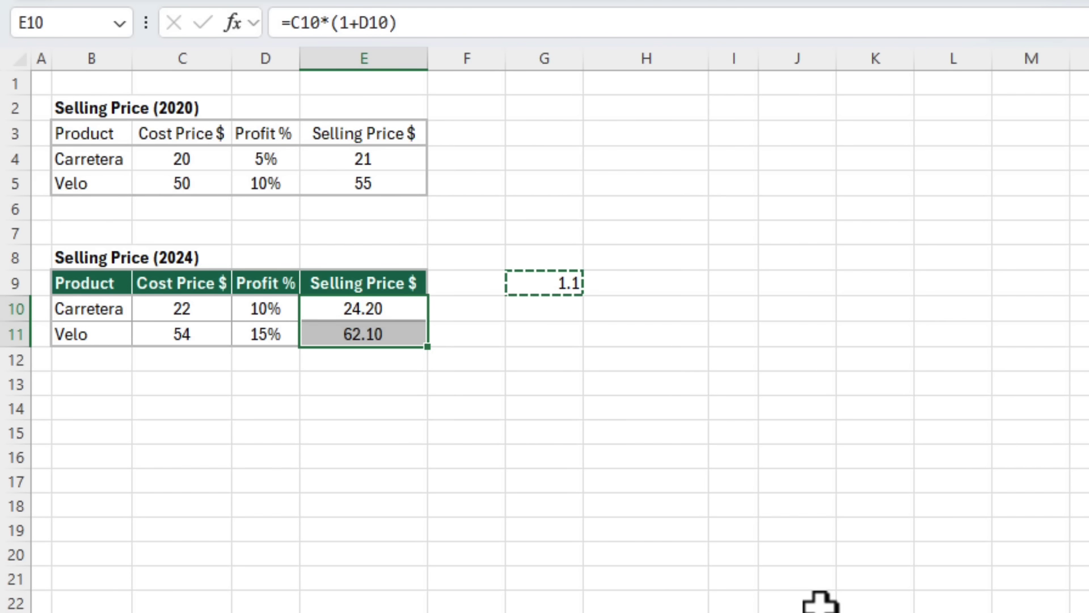
key(ctrl+alt+v)
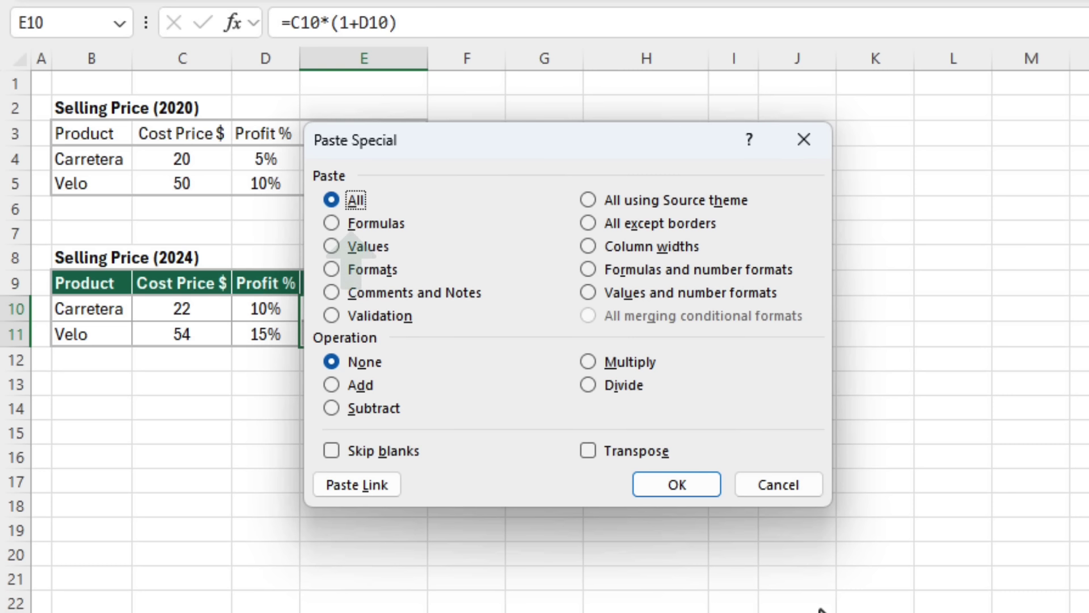
key(f)
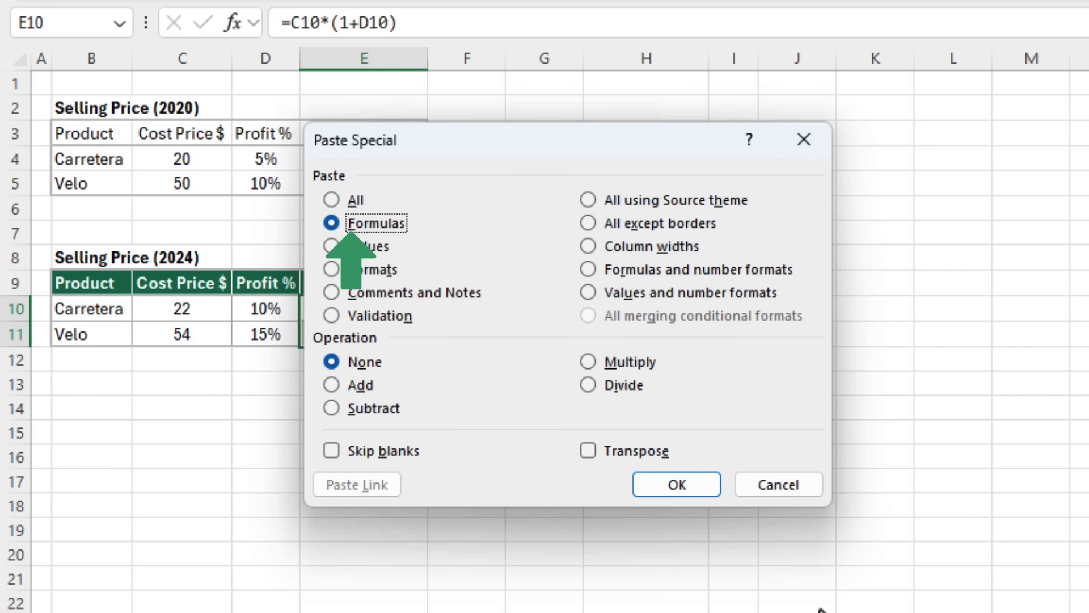
click(588, 361)
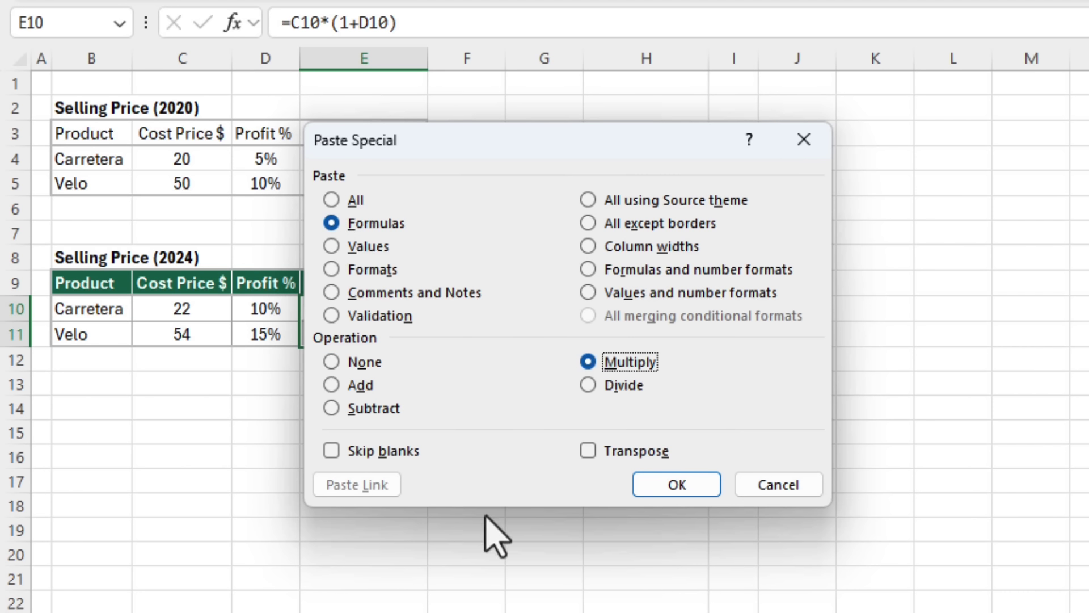
click(655, 486)
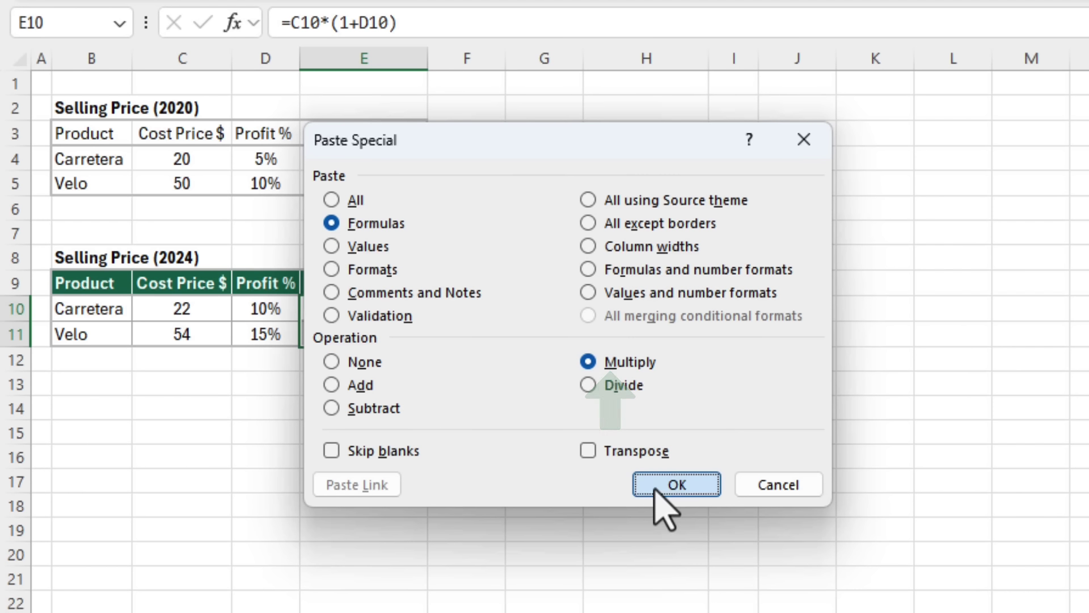
click(393, 309)
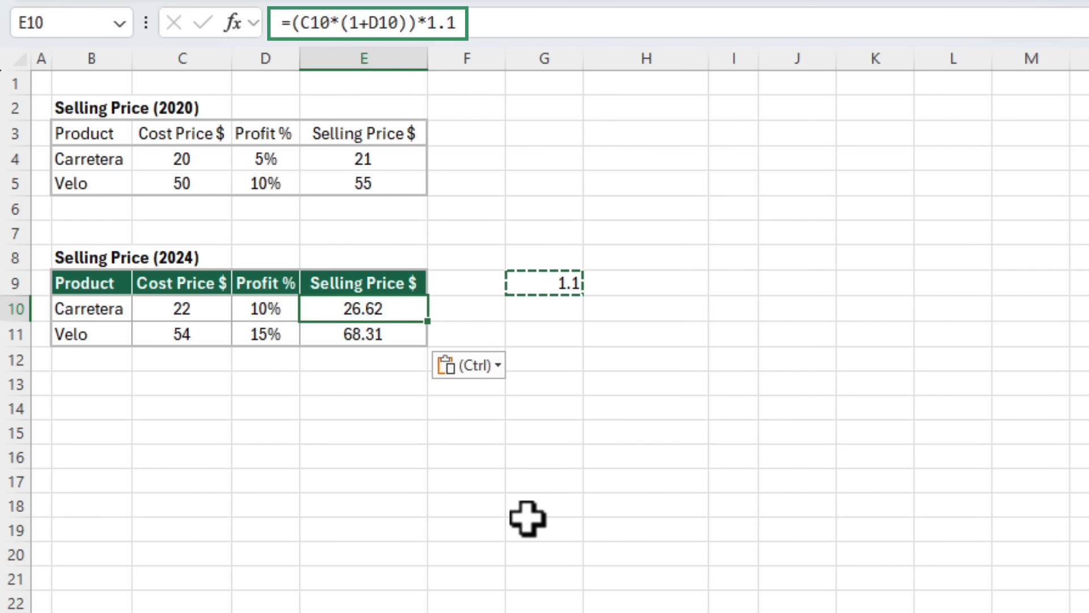
key(Down)
key(Up)
click(375, 183)
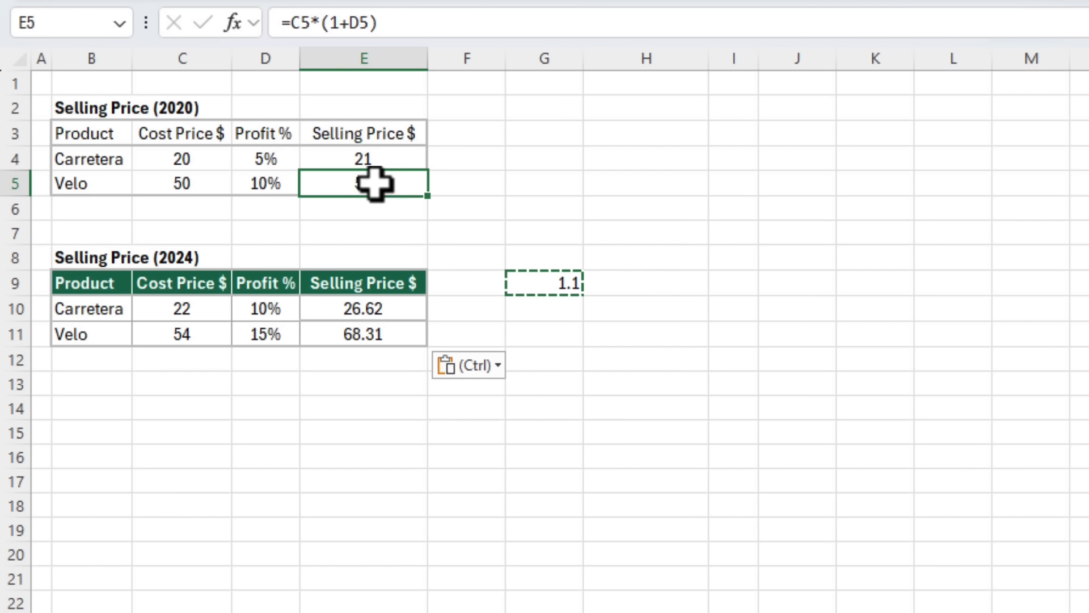
click(410, 314)
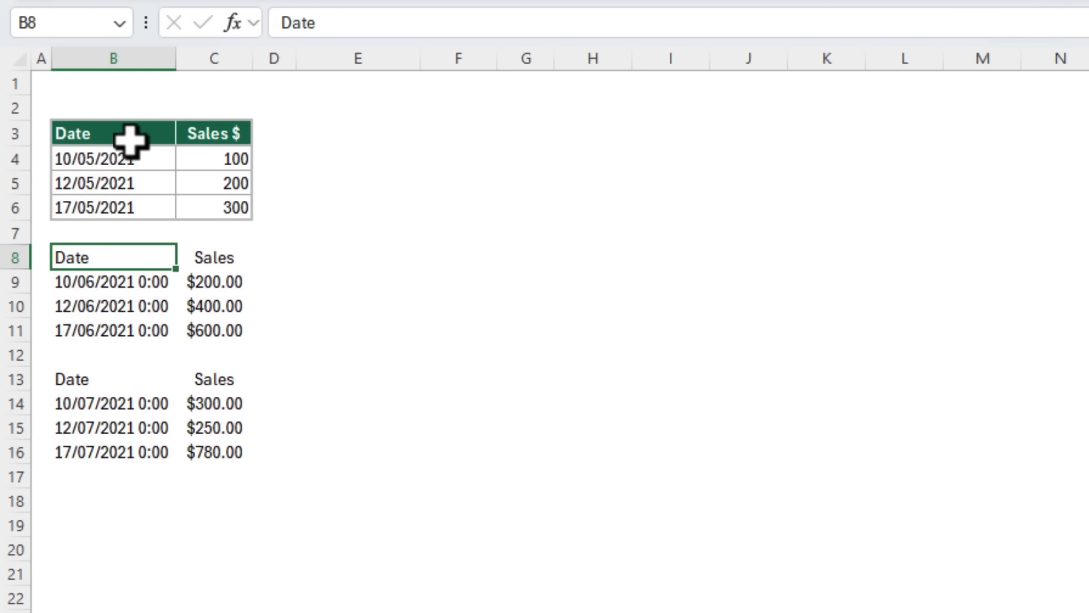
- Copy the formatting of table B3:C6 onto the tables at B8:C11 and B13:C16 with Format Painter
drag(128, 142, 208, 205)
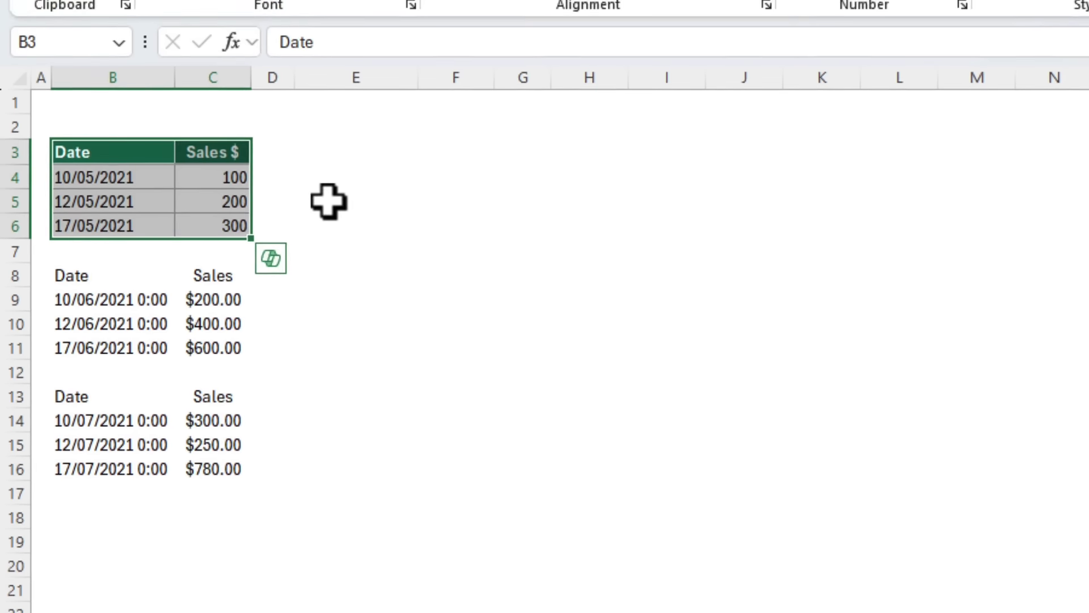
click(94, 126)
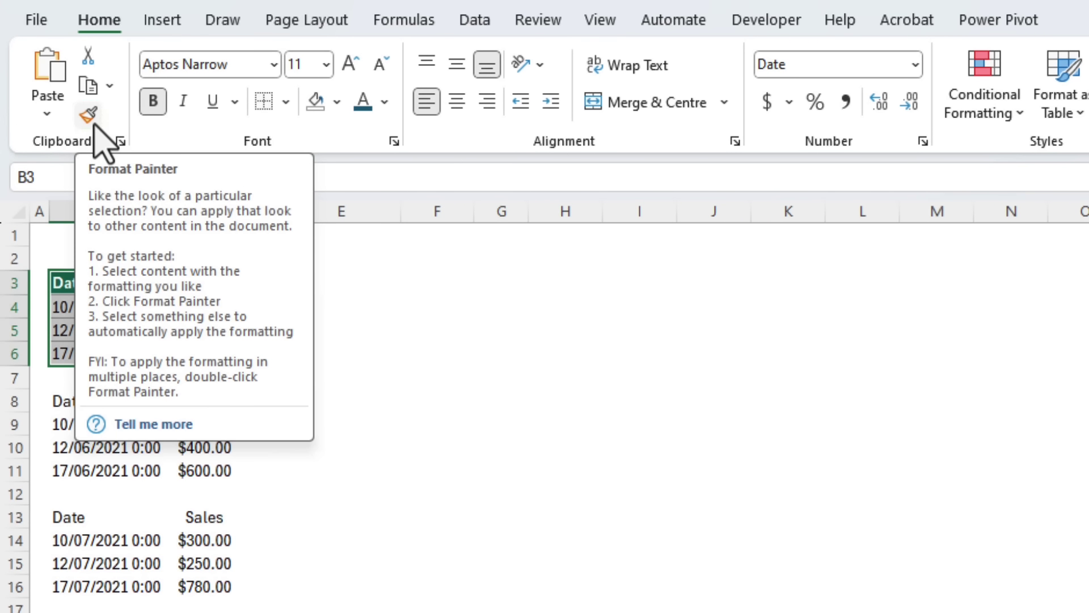
click(92, 121)
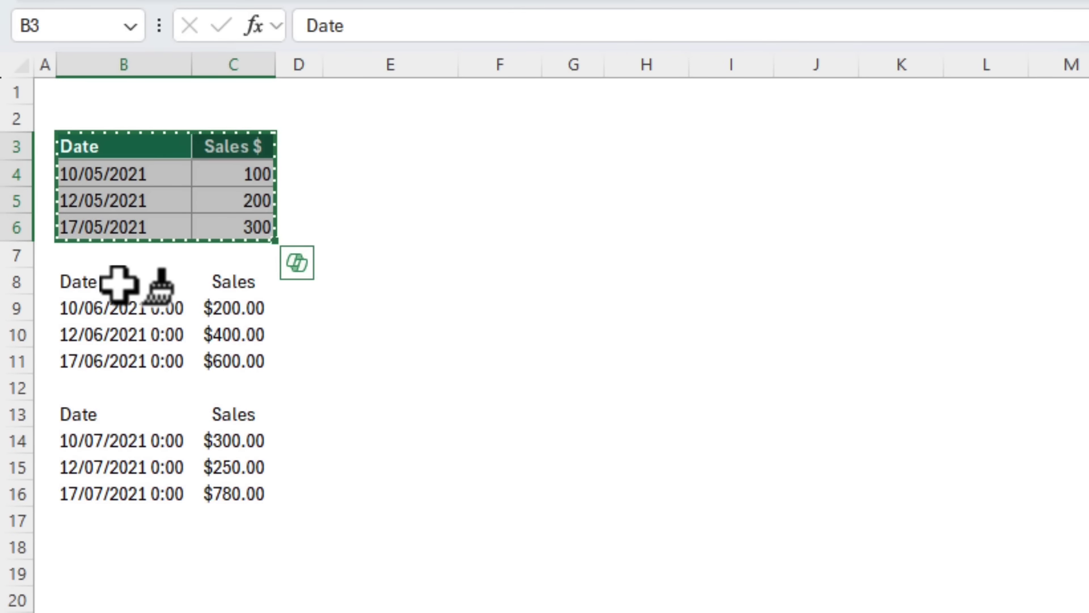
click(118, 284)
click(118, 284)
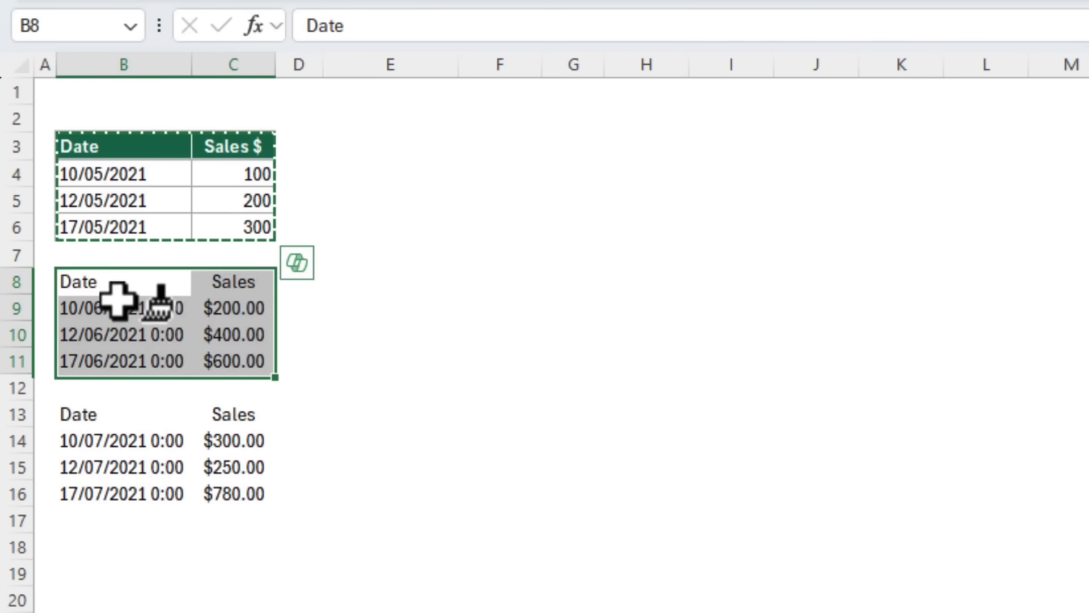
click(113, 419)
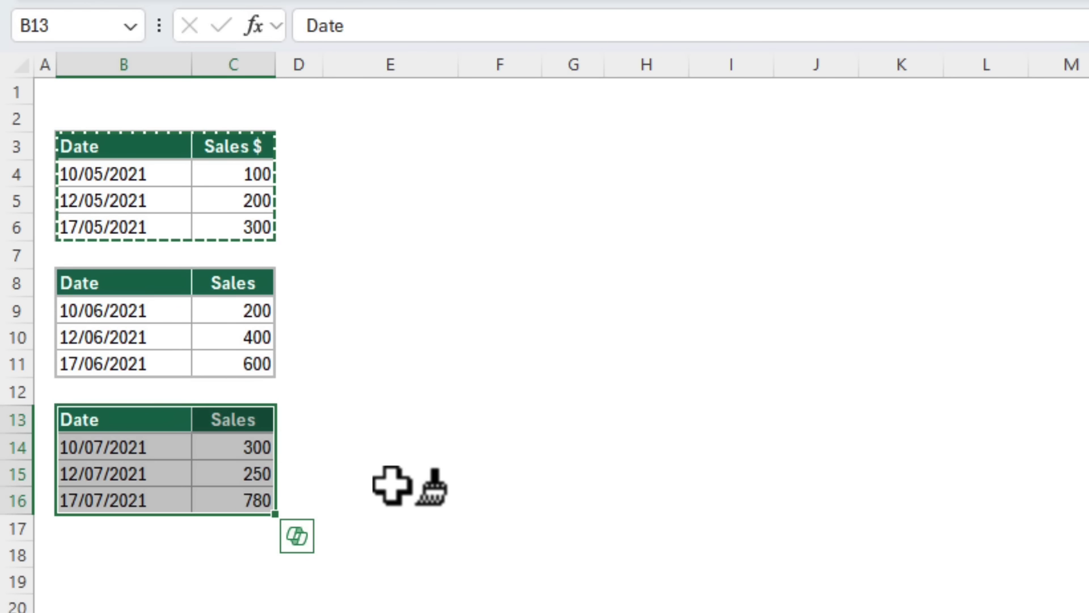
key(Escape)
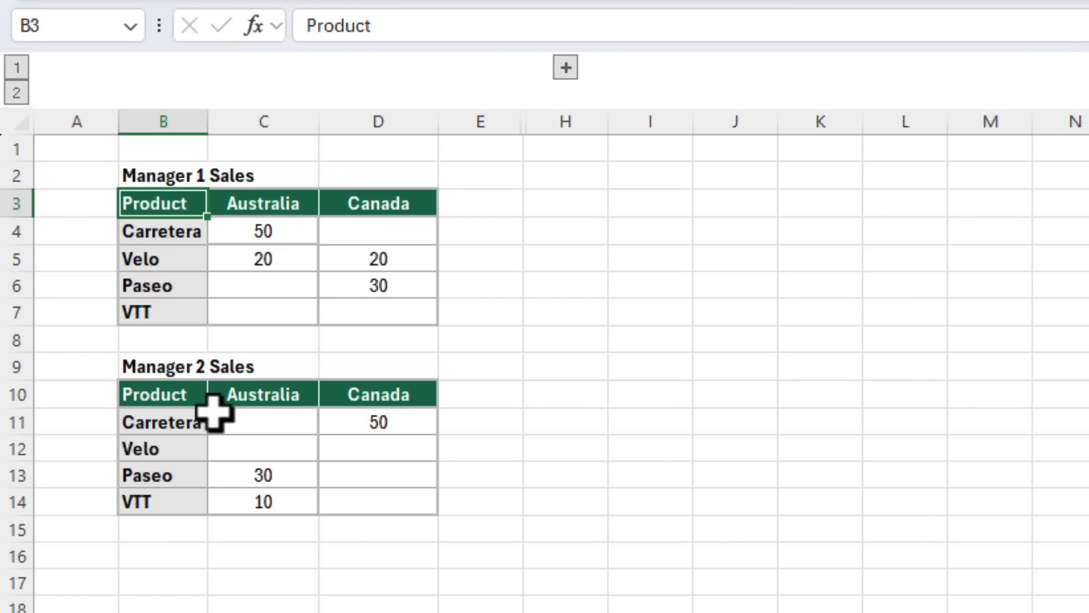
- Copy Manager 2's sales in C11:D14 and merge them into Manager 1's table at C4 using Paste Special with Skip blanks
drag(230, 418, 378, 501)
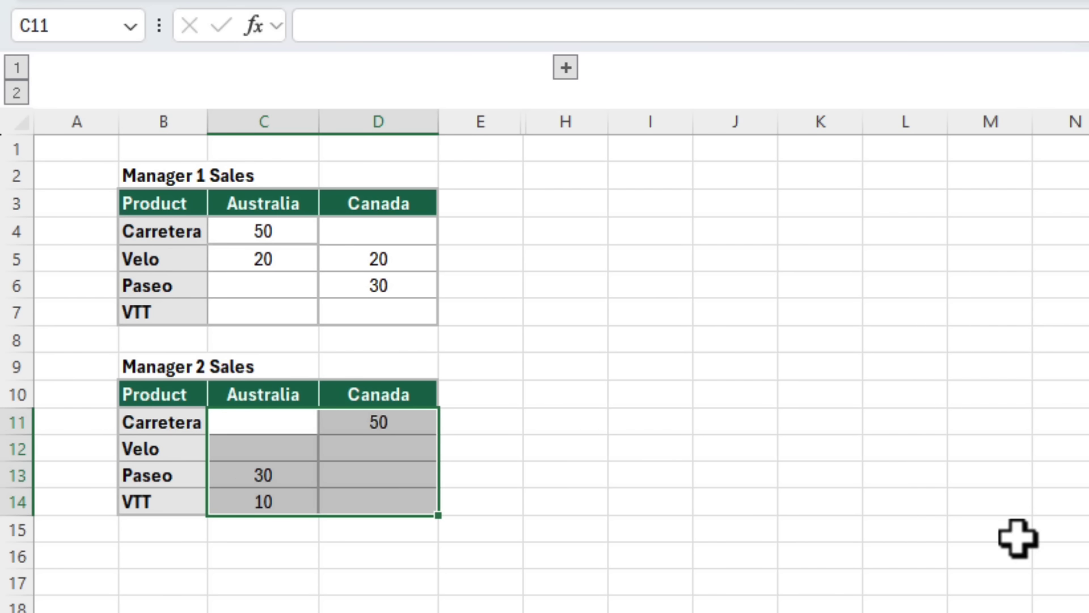
key(ctrl+c)
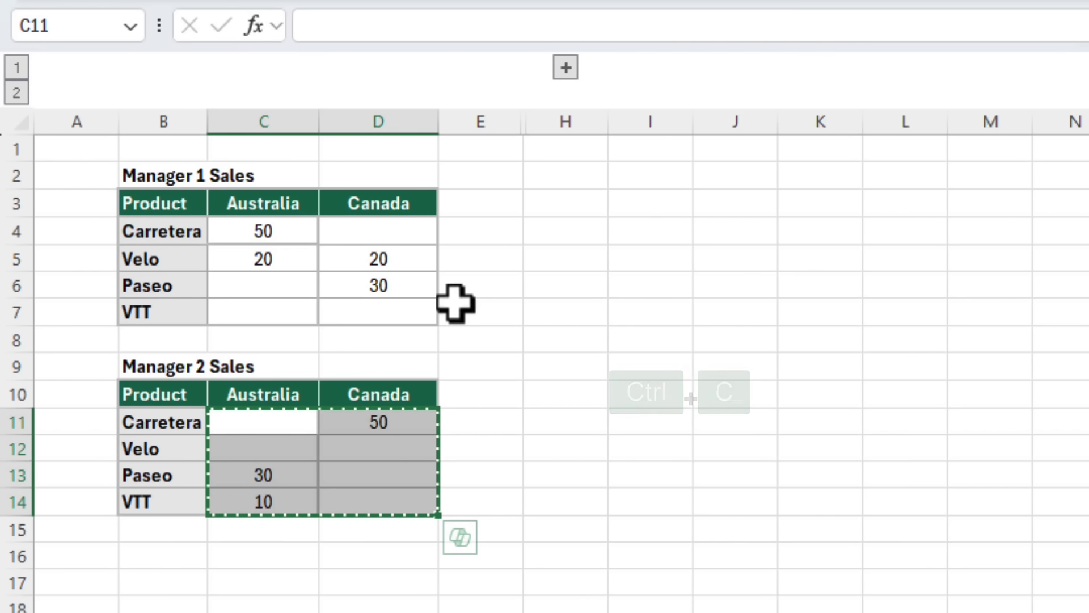
click(290, 233)
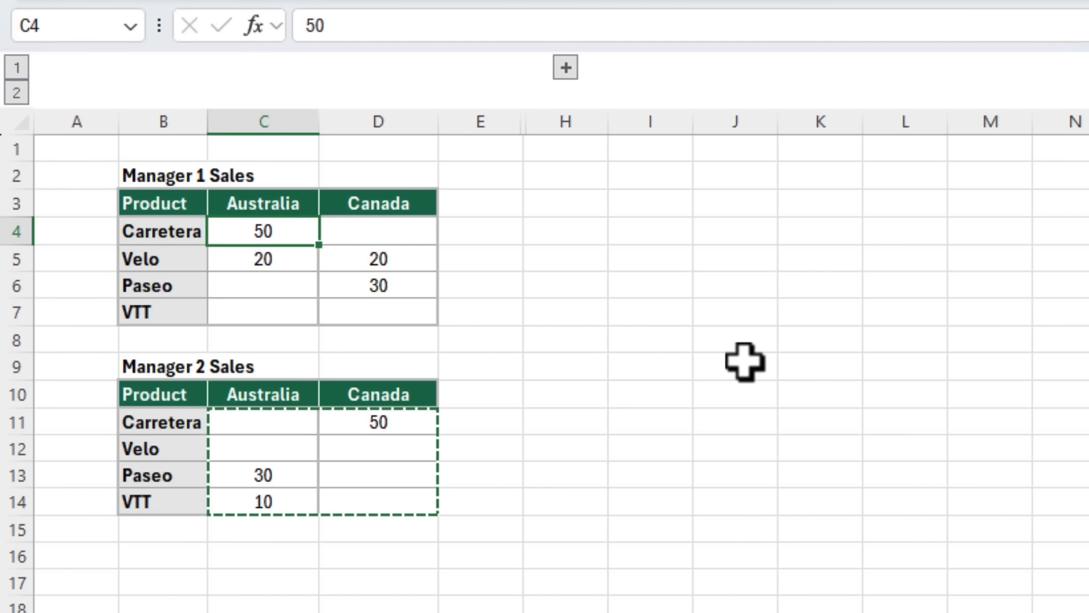
key(ctrl+alt+v)
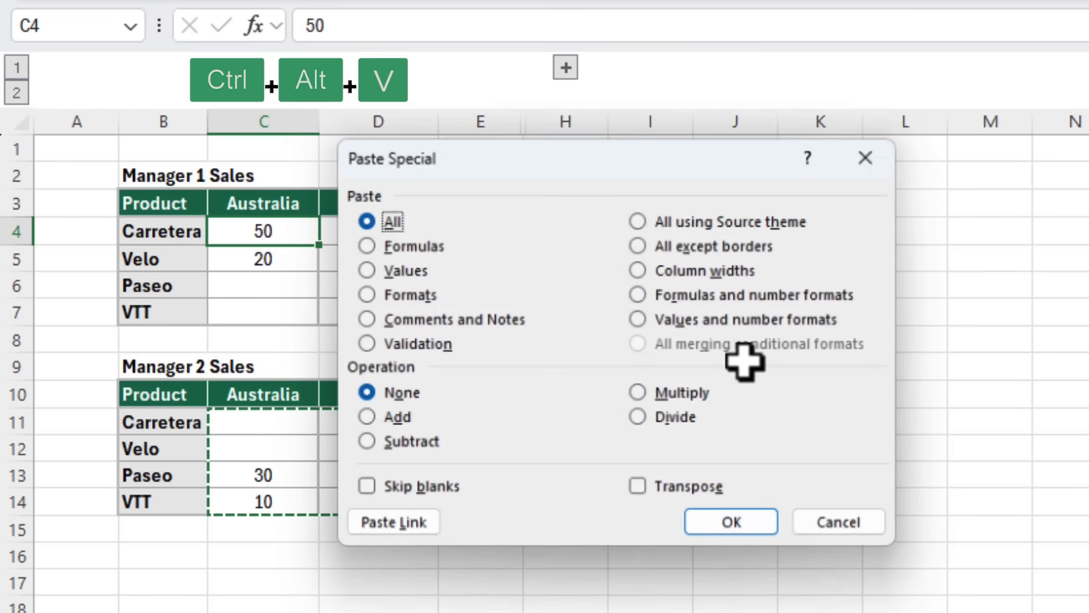
click(383, 493)
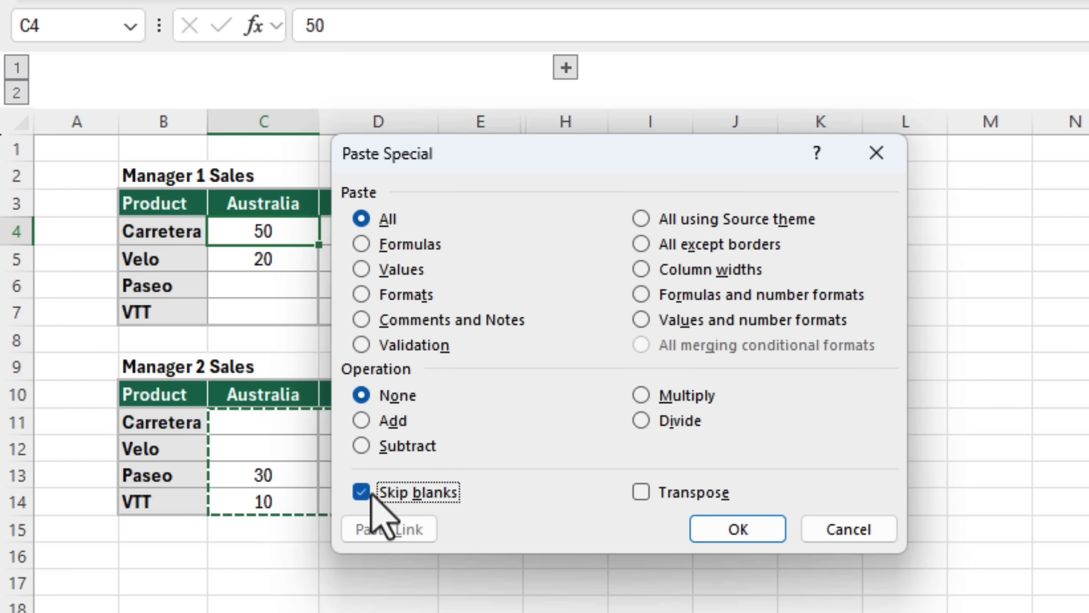
click(718, 531)
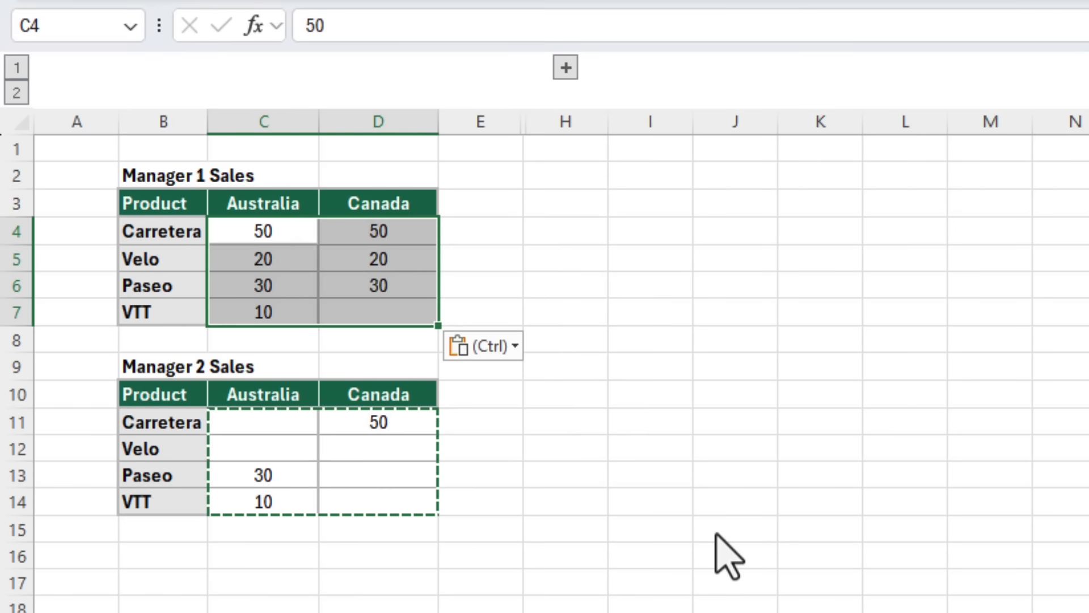
- Shorten the title in B2 above the merged table to Sales
click(167, 178)
drag(396, 25, 267, 34)
key(BackSpace)
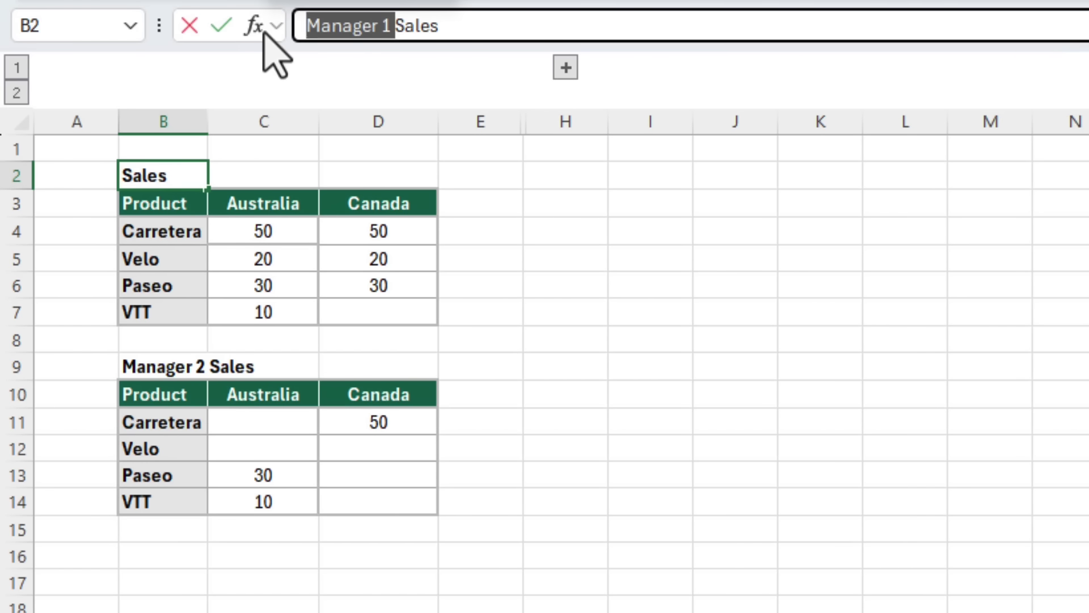
key(Return)
- Clear the whole Manager 2 Sales table in B9:D14, including its title and formatting
drag(182, 365, 404, 509)
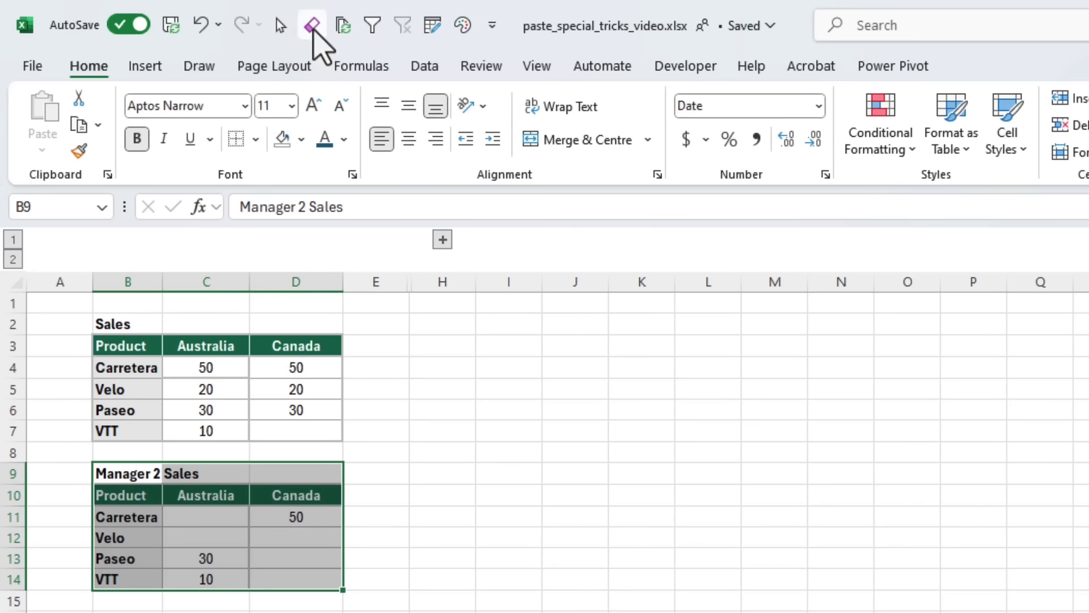
click(312, 25)
click(433, 466)
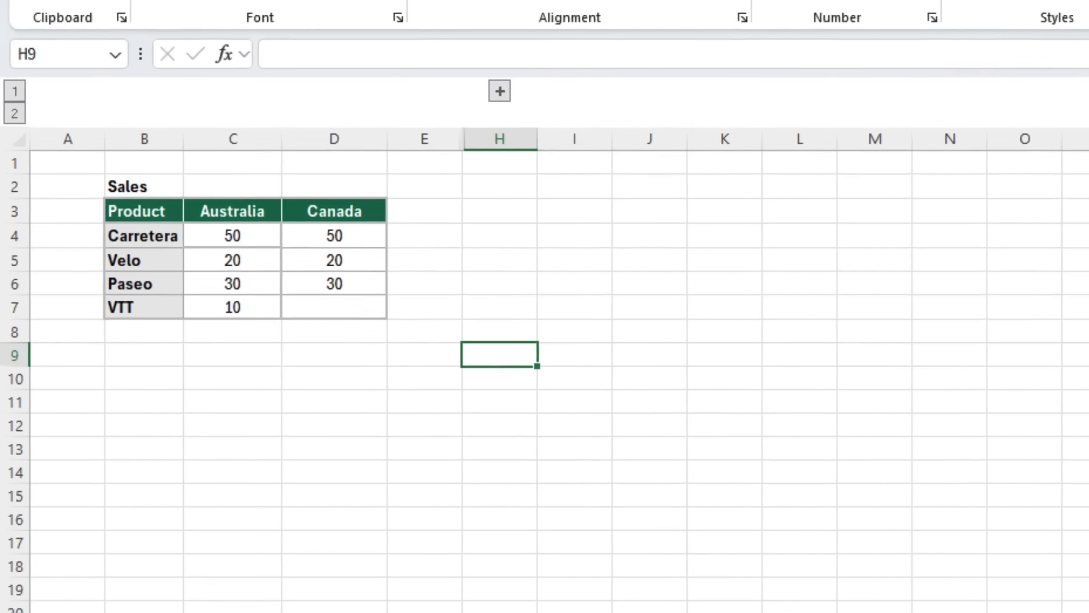
- Expand the grouped columns F:G and copy the To Copy values in G4:G13
click(443, 240)
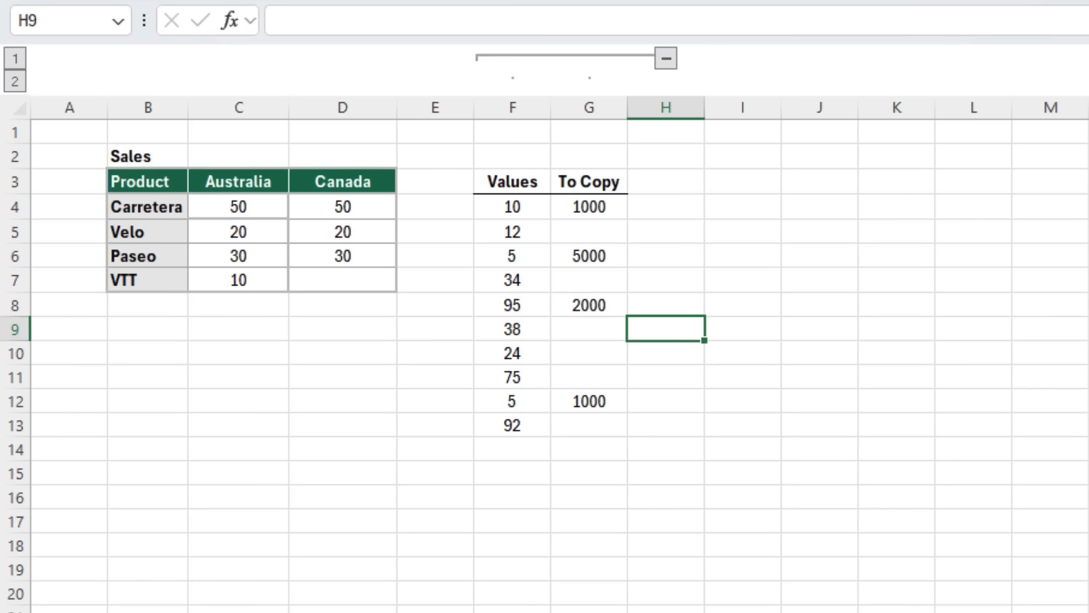
drag(593, 210, 607, 433)
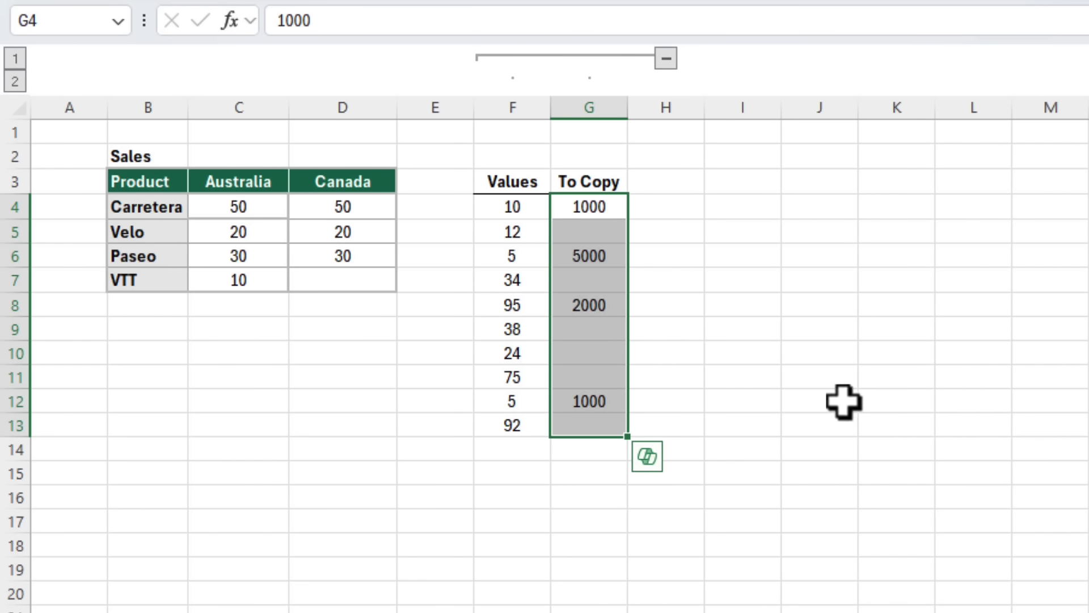
key(ctrl+c)
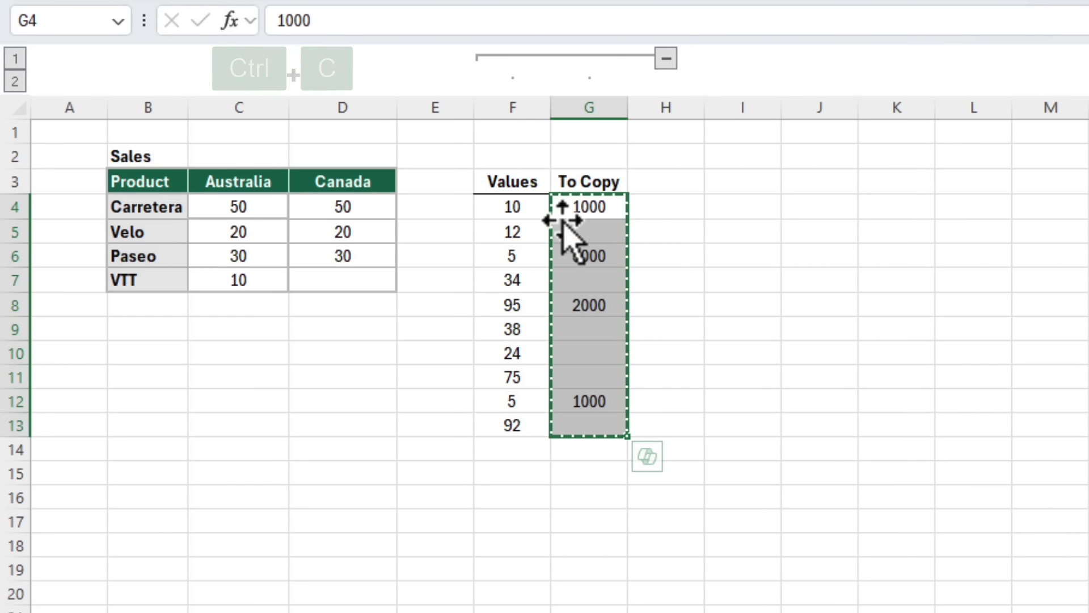
- Paste the copied figures over the Values cells F4:F13 using Paste Special with Skip blanks
click(530, 206)
drag(531, 205, 528, 427)
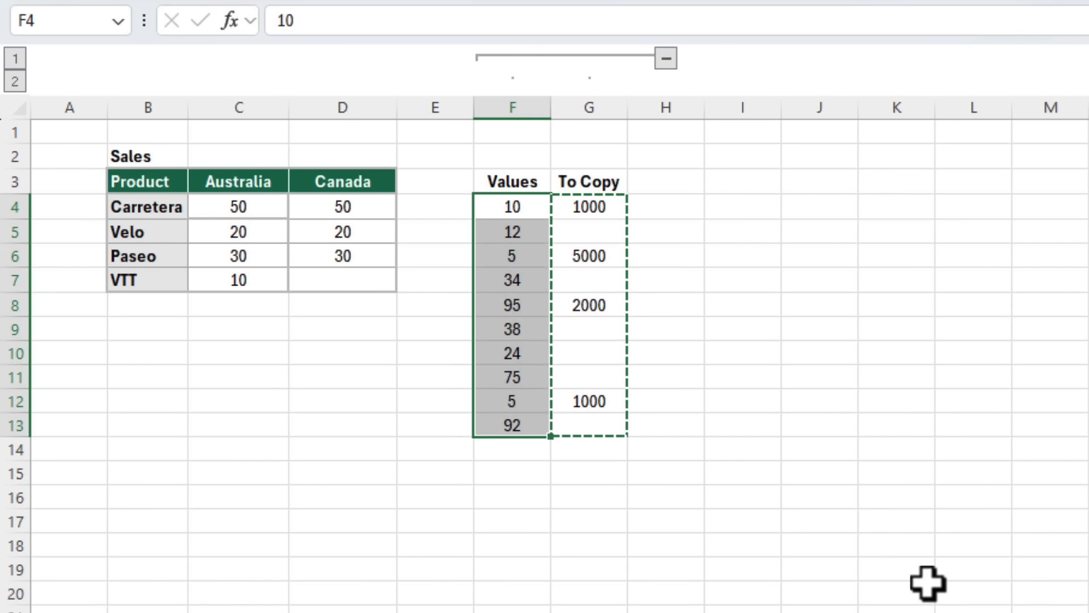
key(ctrl+alt+v)
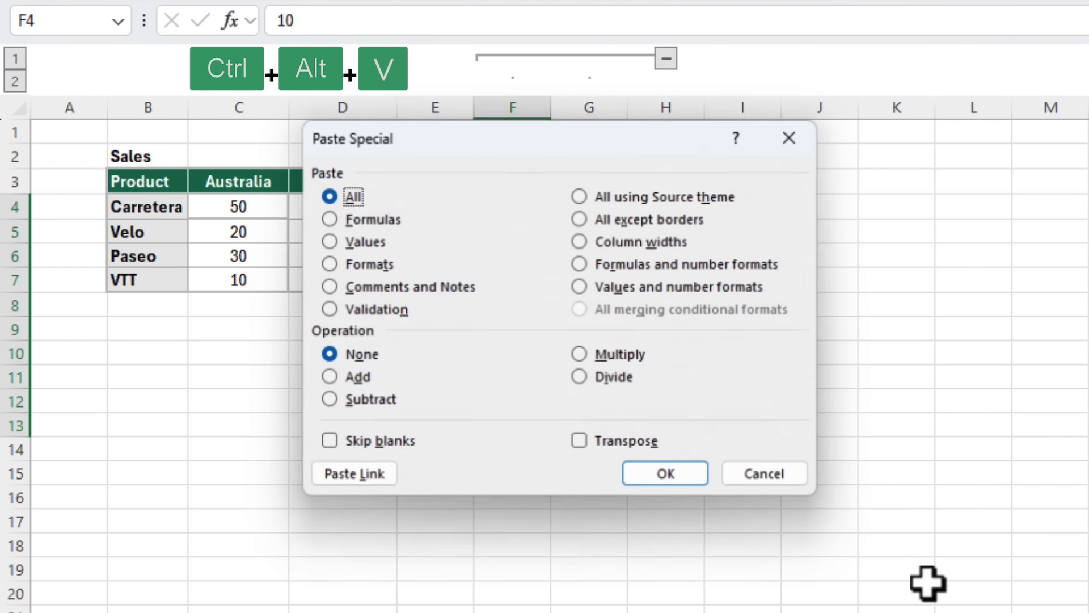
click(400, 445)
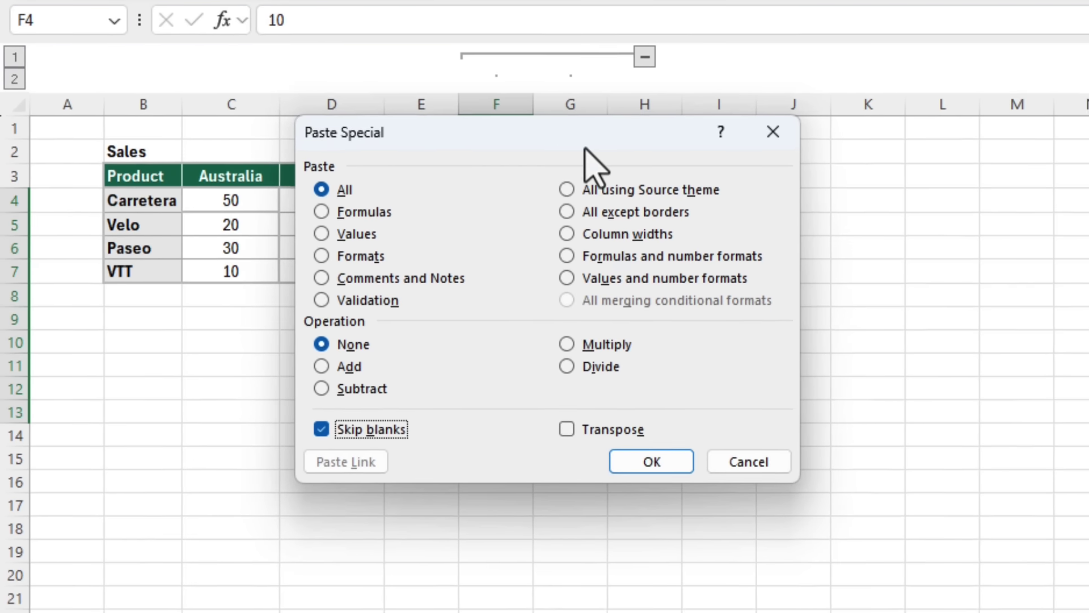
drag(606, 148, 897, 156)
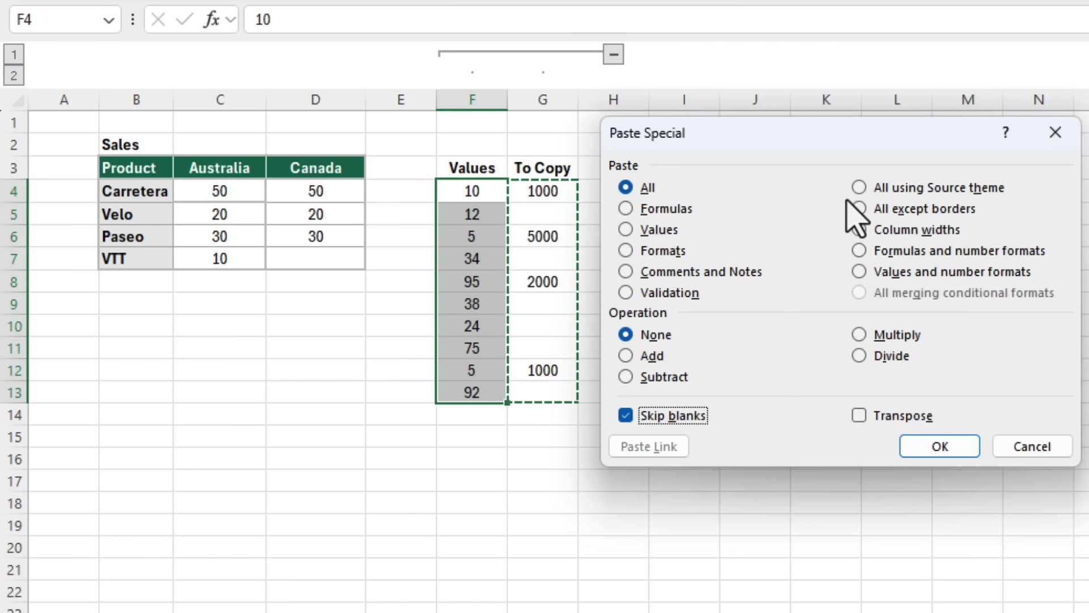
click(921, 445)
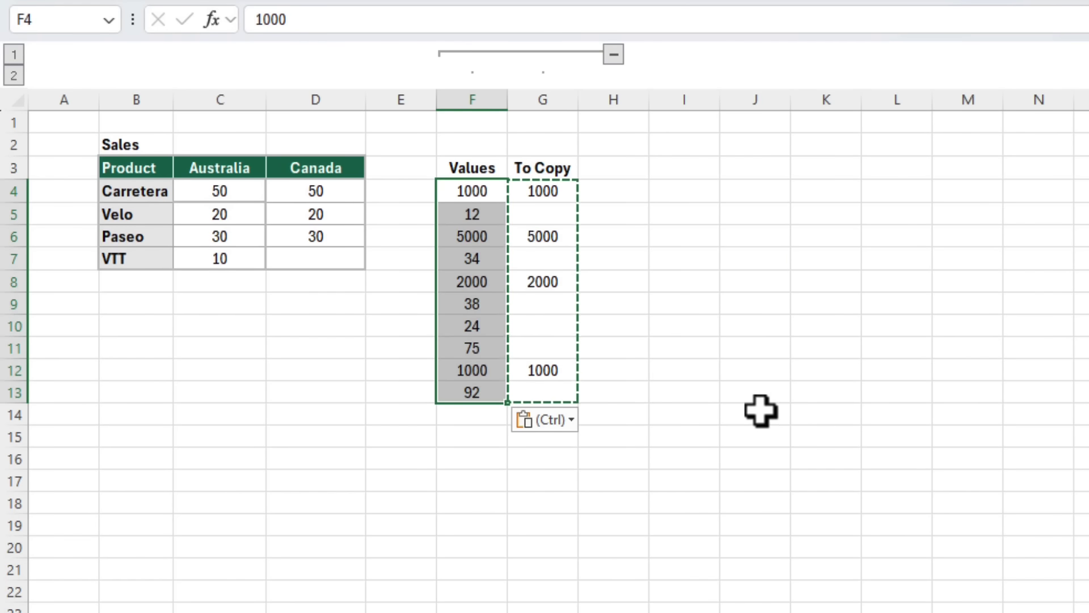
click(760, 411)
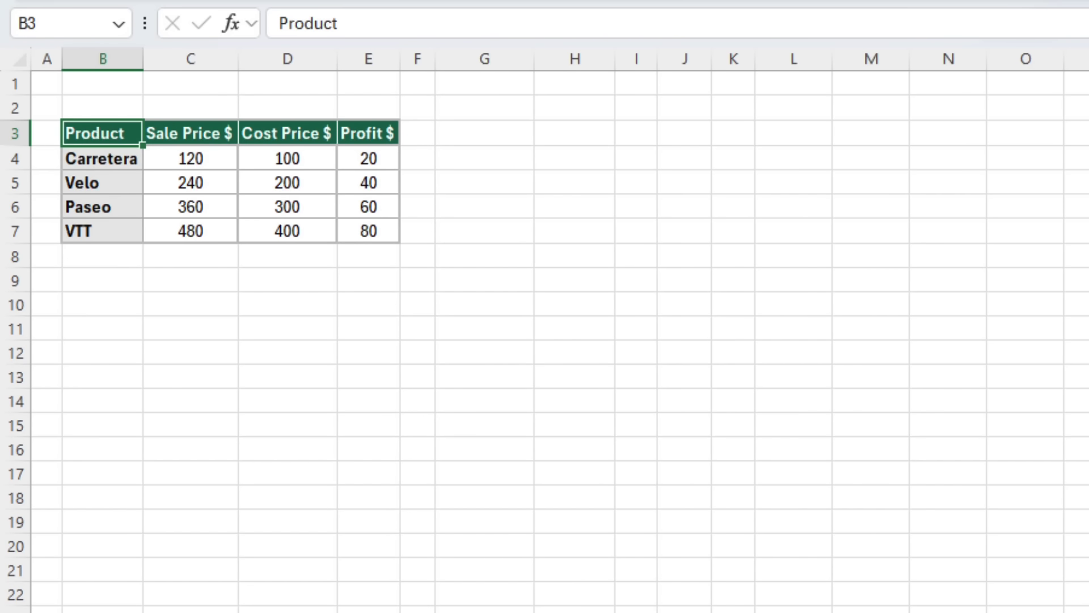
- Copy the product table B3:E7 and paste it transposed at B10 with Paste Special
drag(117, 154, 120, 226)
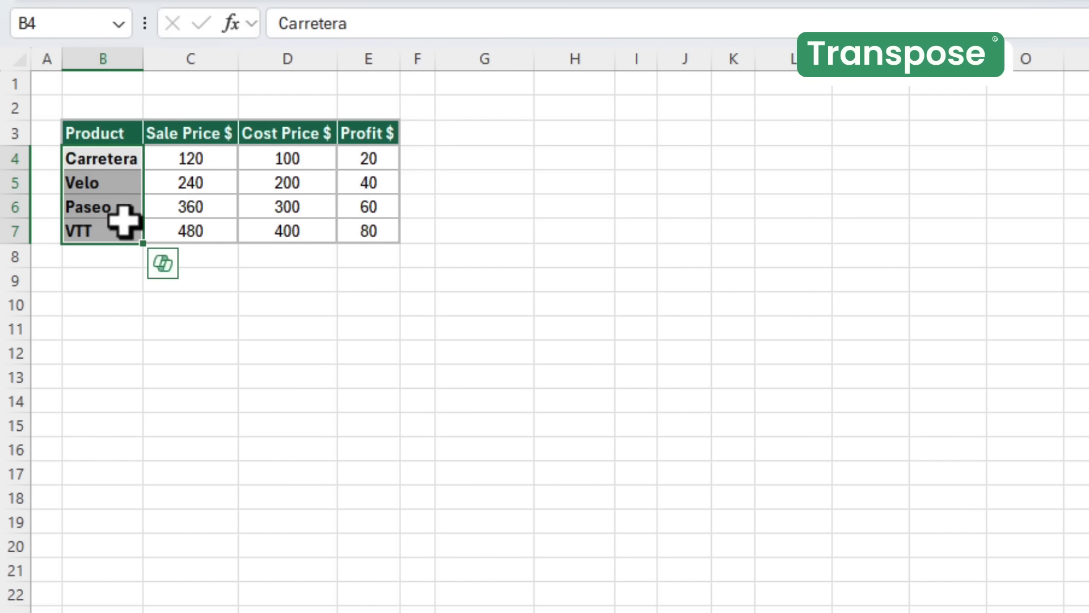
drag(182, 139, 363, 149)
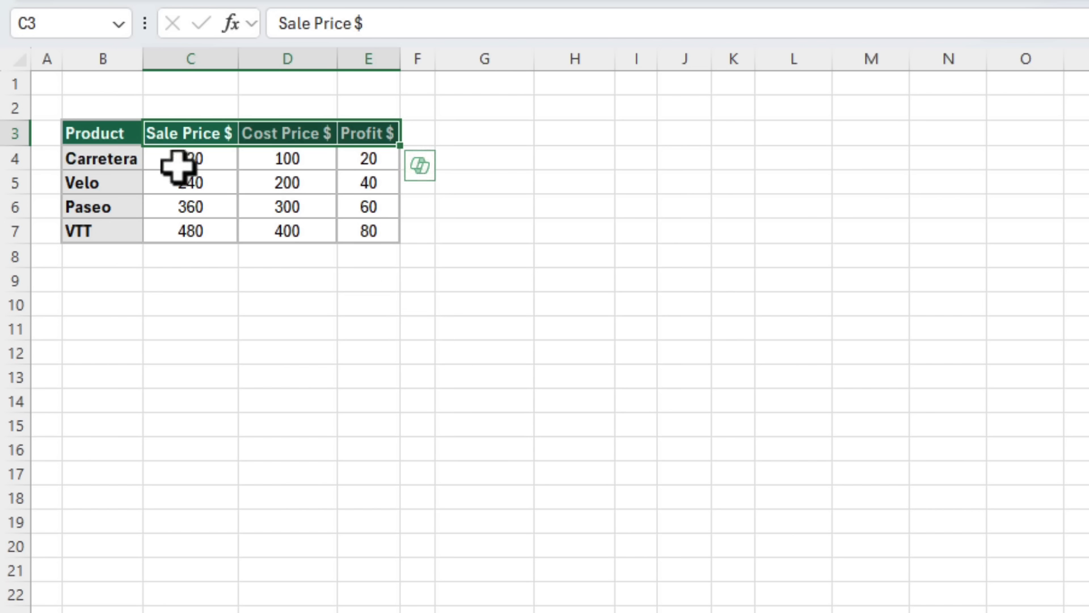
drag(121, 133, 372, 233)
key(ctrl+c)
click(104, 298)
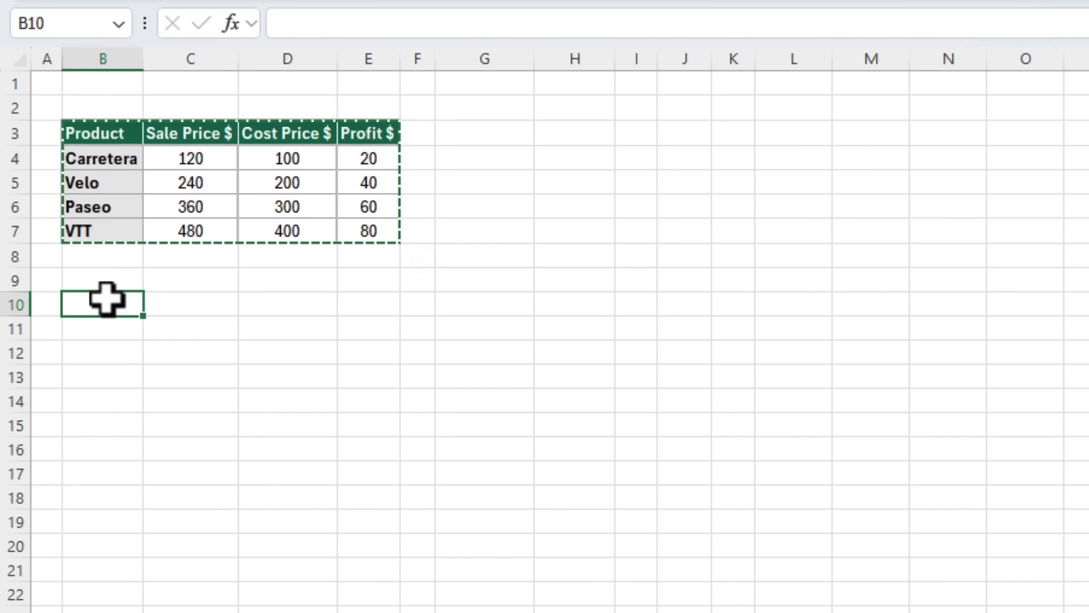
key(ctrl+alt+v)
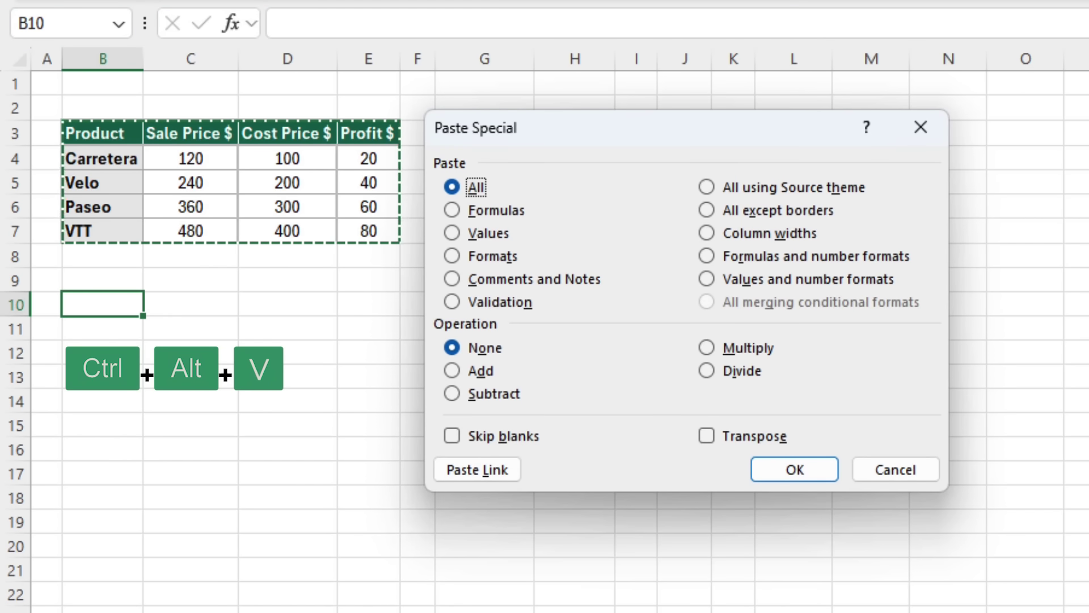
click(737, 437)
click(763, 475)
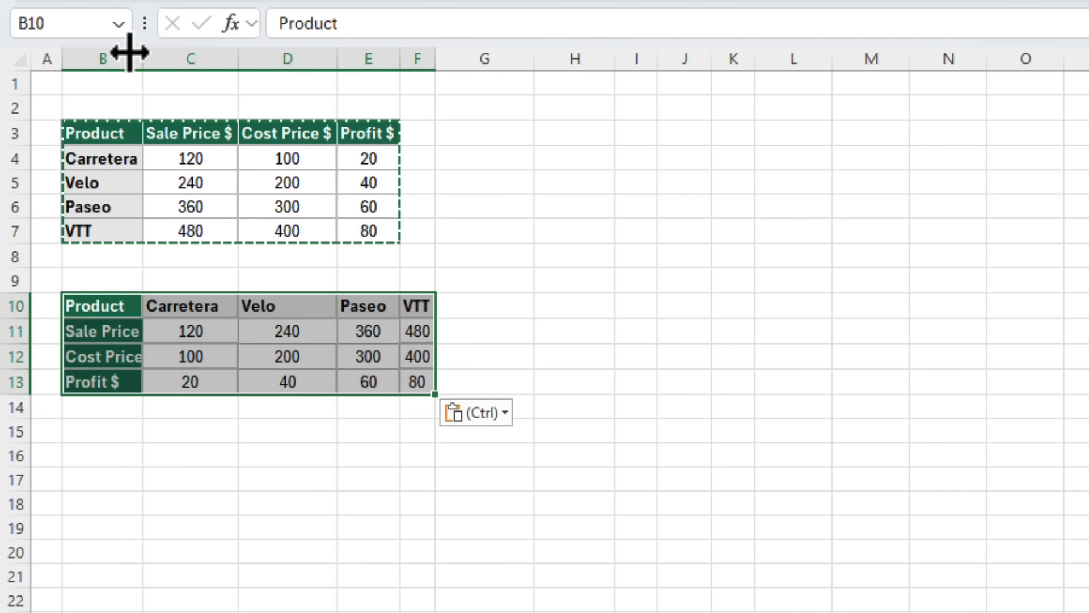
- Autofit the widths of columns B to F to their contents
drag(127, 56, 401, 58)
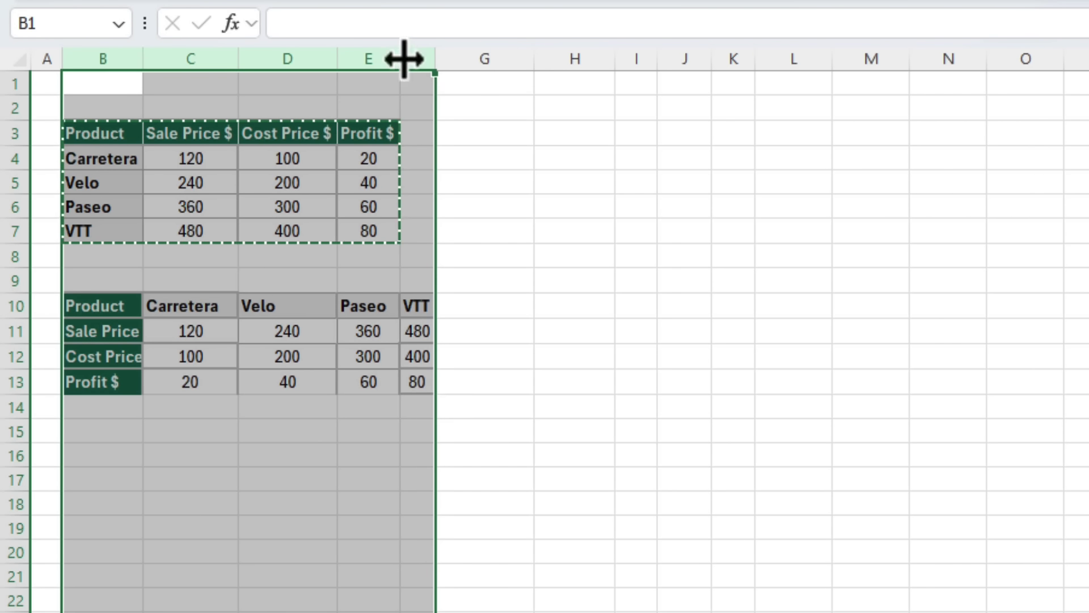
double_click(401, 59)
click(391, 431)
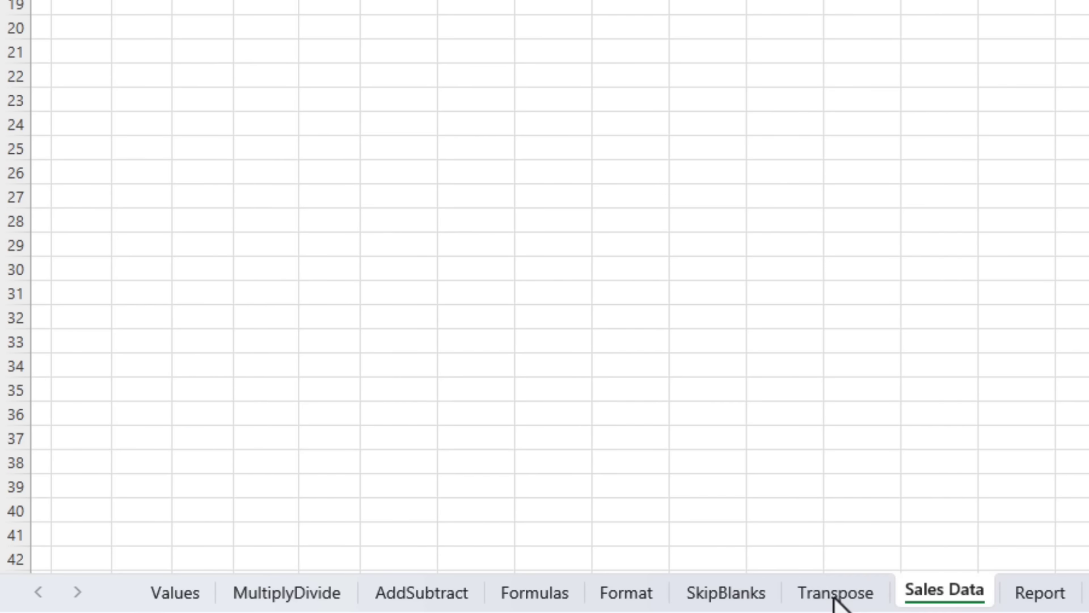
- Link cell C2 on the Report sheet to the sales total with the formula ='Sales Data'!D13
click(194, 305)
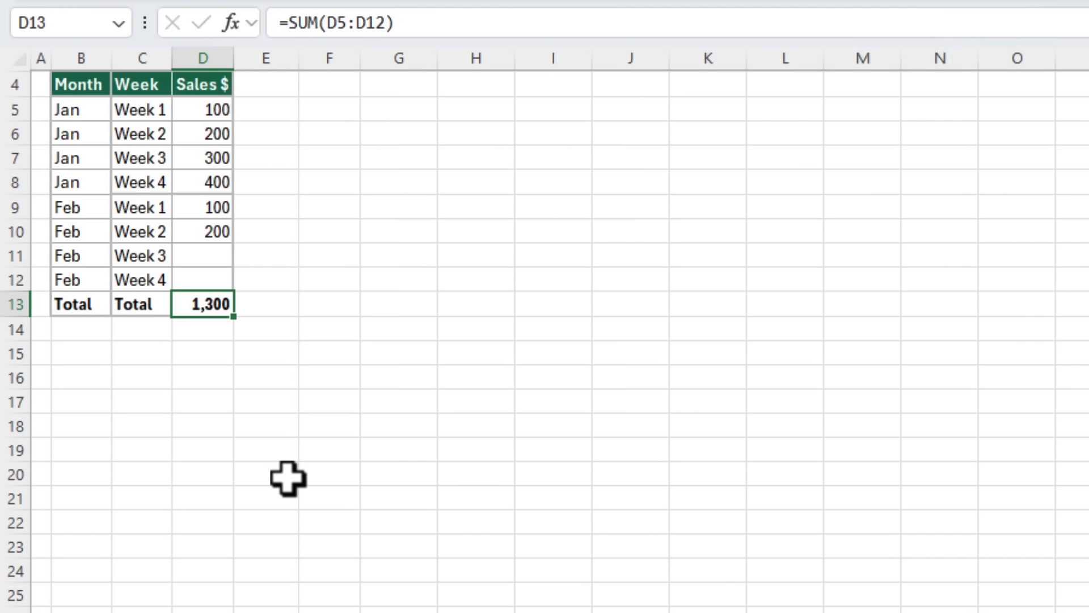
click(1038, 595)
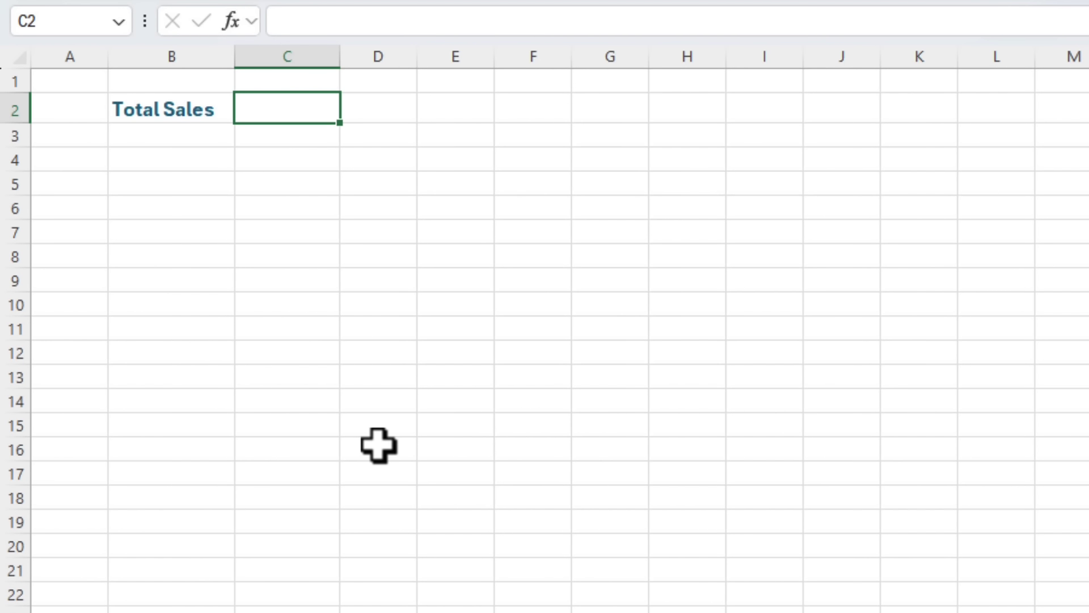
text(=)
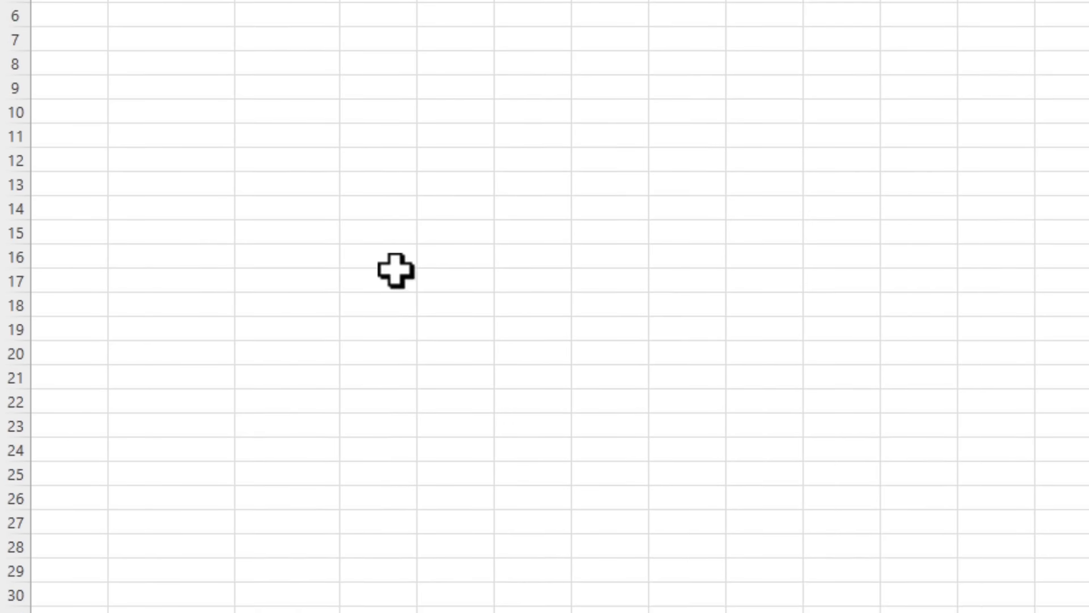
click(965, 595)
click(203, 331)
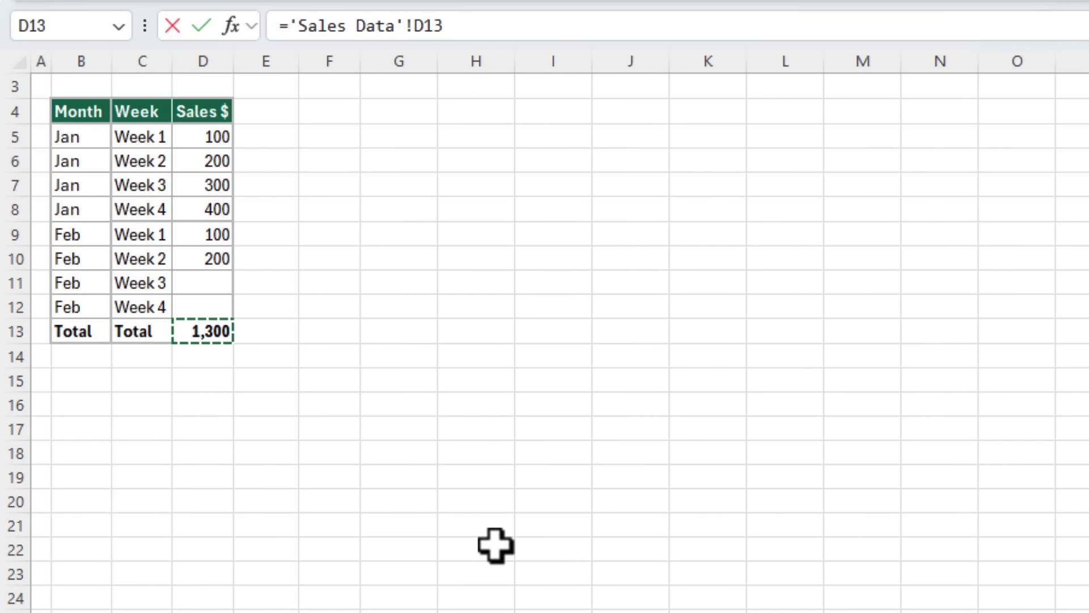
key(Return)
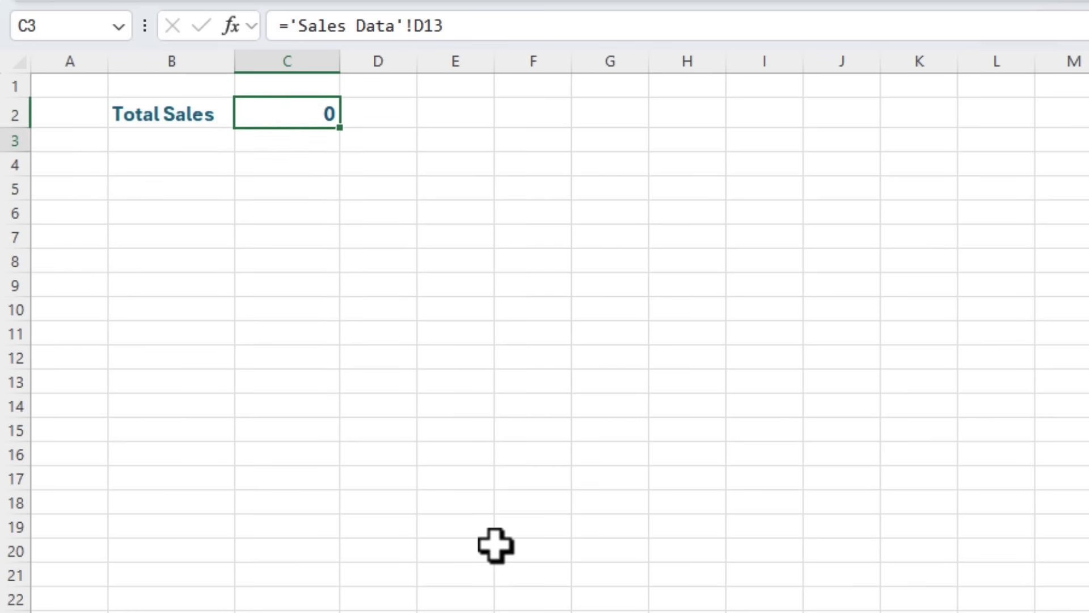
key(Up)
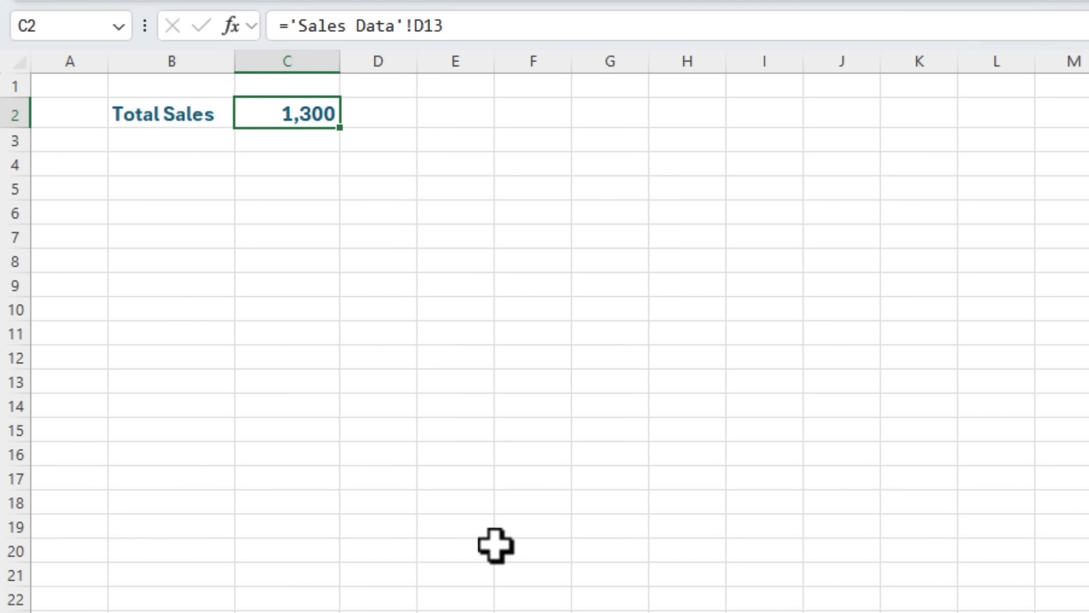
- Copy the sales total in D13 on Sales Data and paste it as a link into Report cell C2
click(920, 597)
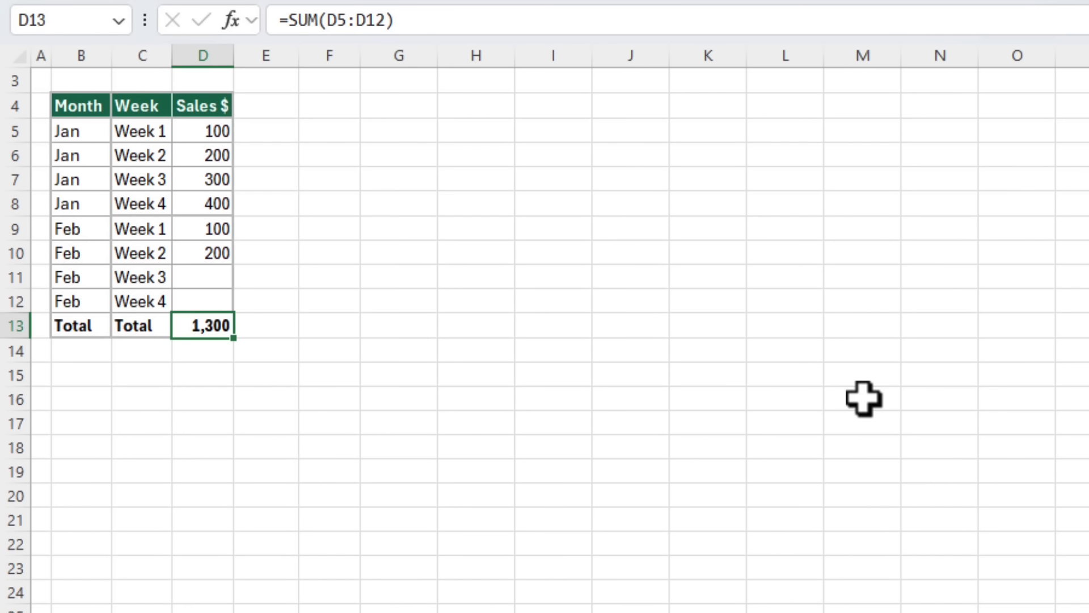
key(ctrl+c)
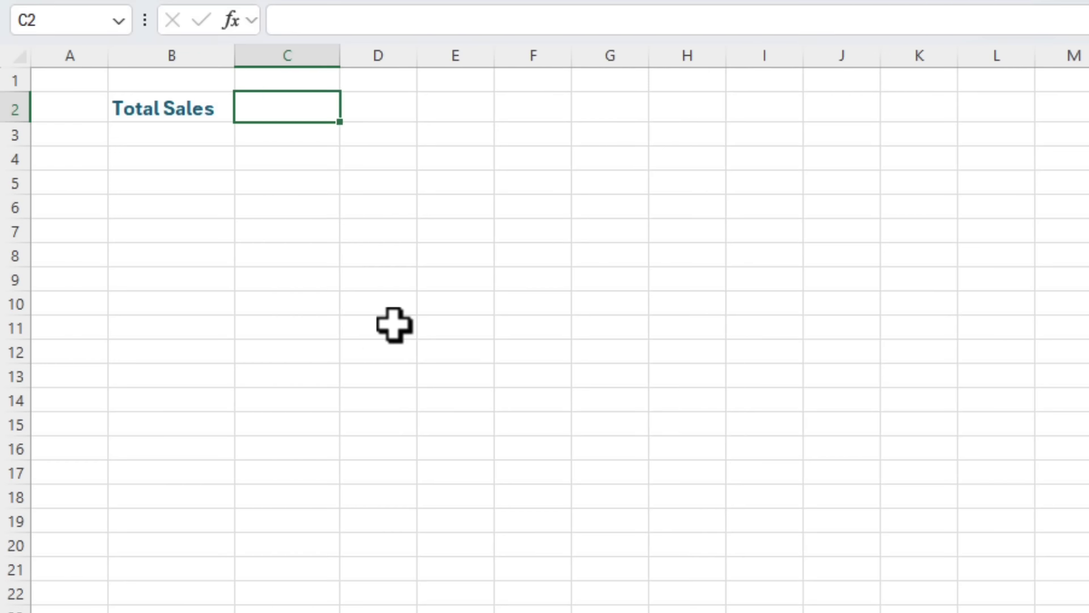
key(ctrl+alt+v)
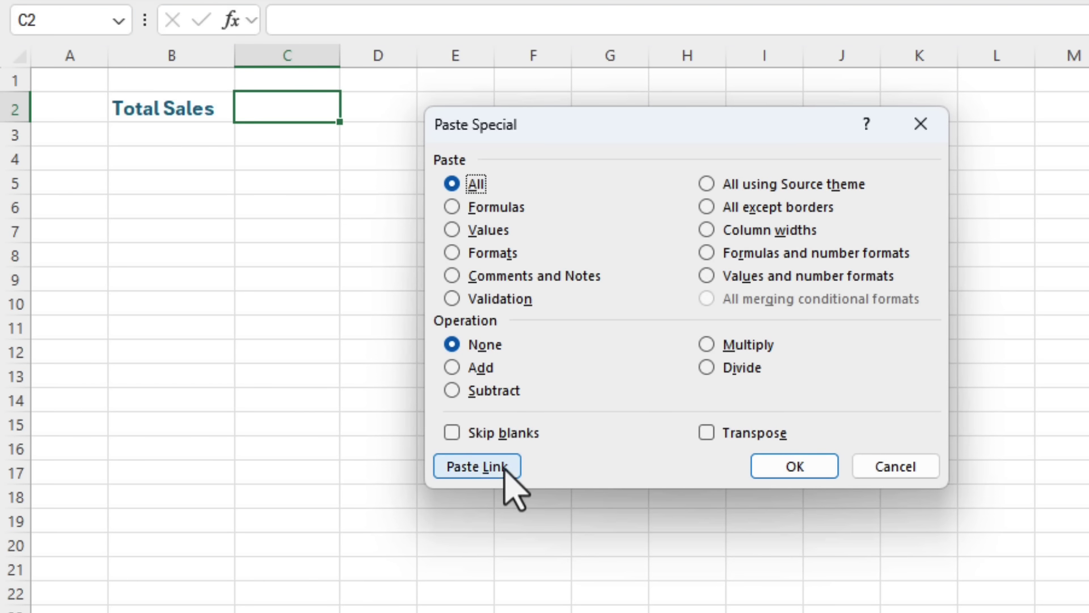
click(505, 468)
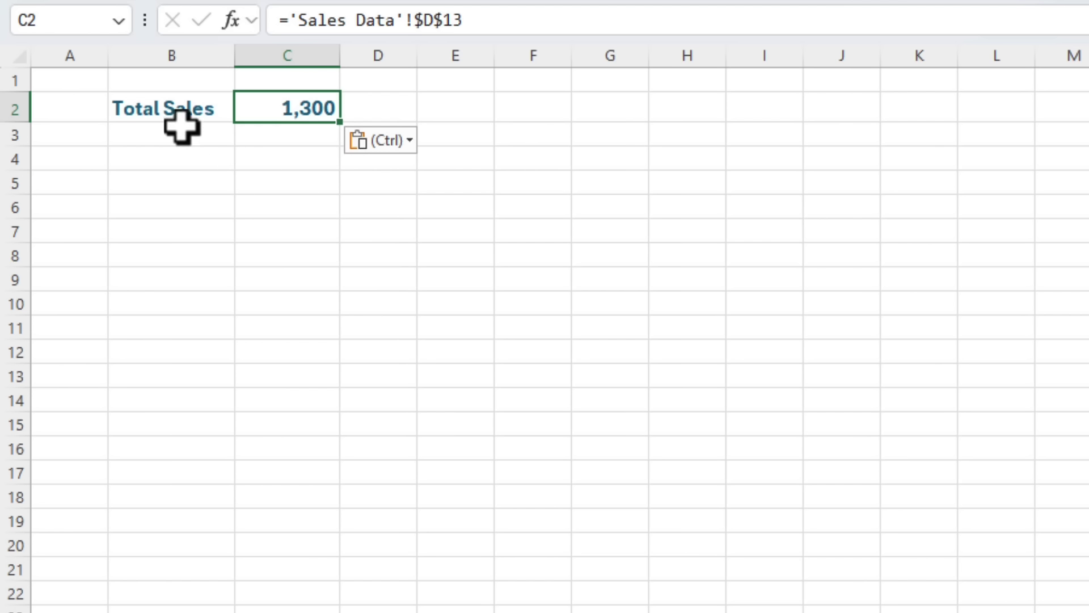
- Copy Report cells B2:C2 and paste them as a linked picture beside the sales table, around F5 on Sales Data
drag(161, 109, 287, 136)
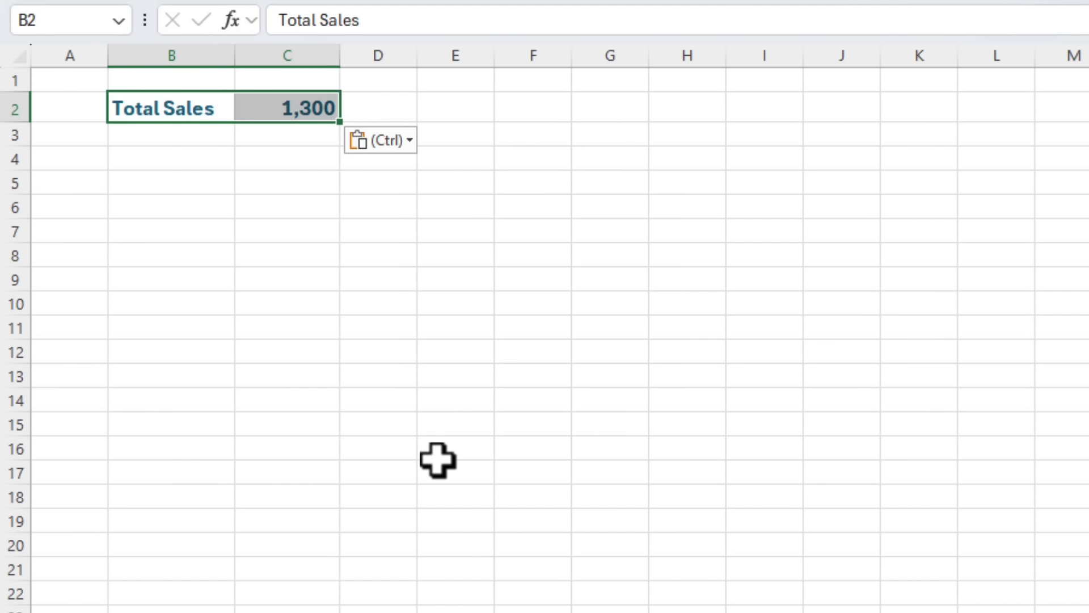
key(ctrl+c)
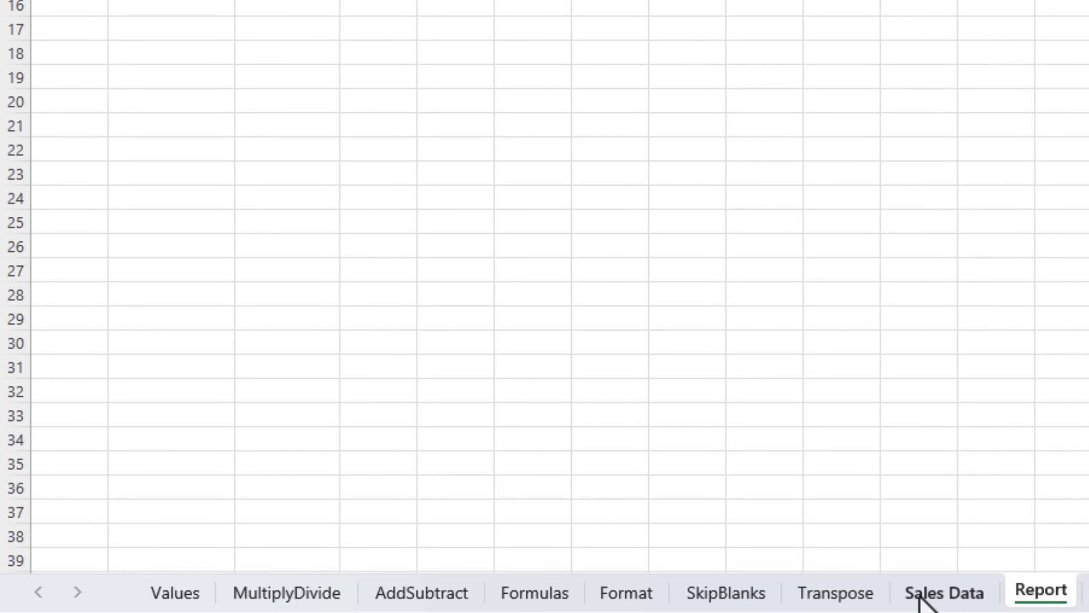
click(930, 593)
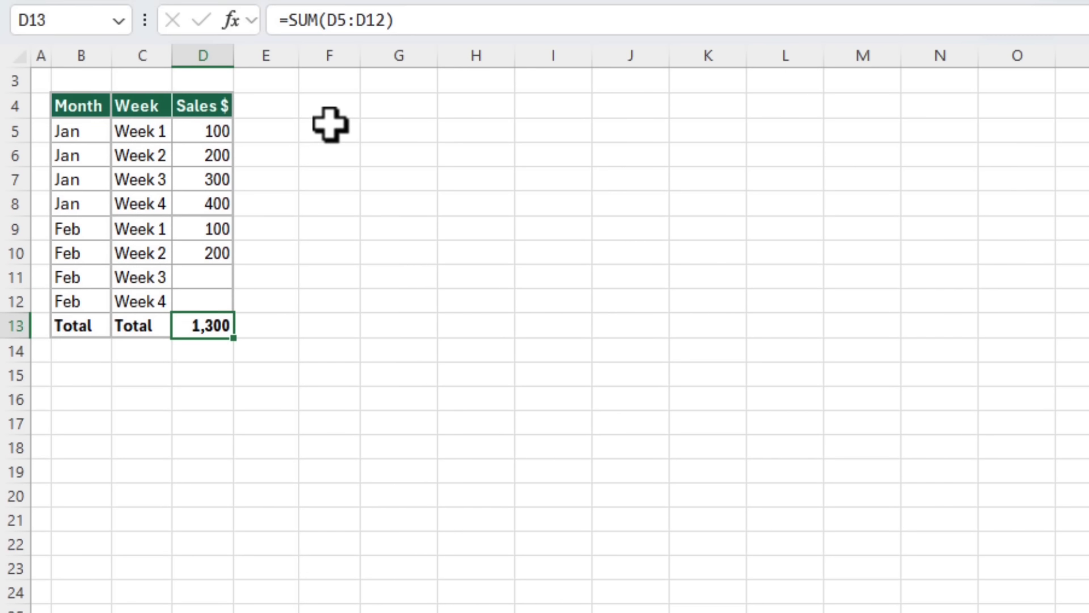
click(329, 126)
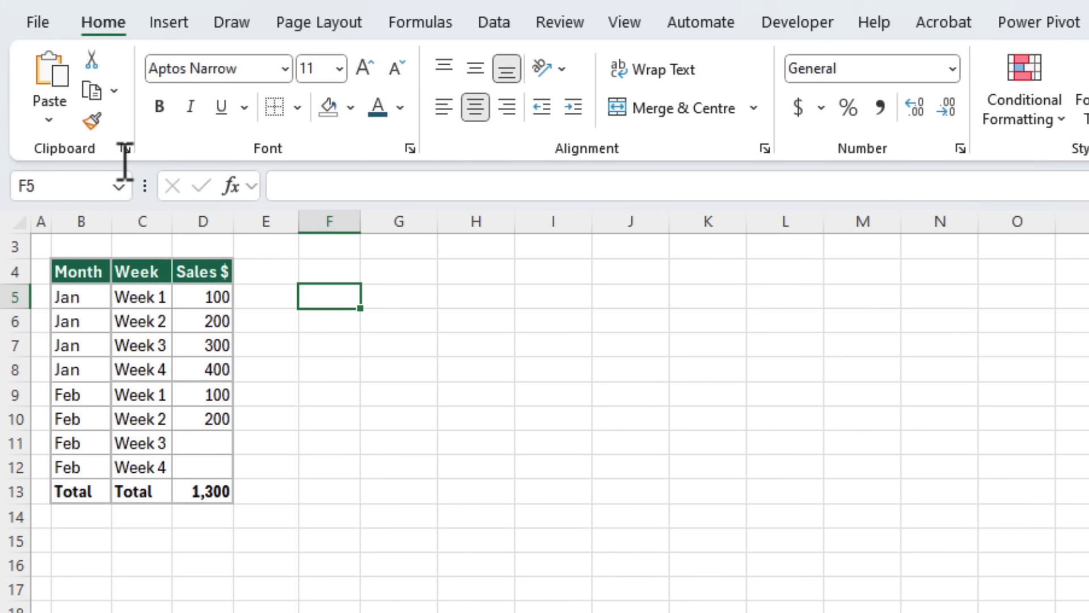
click(49, 119)
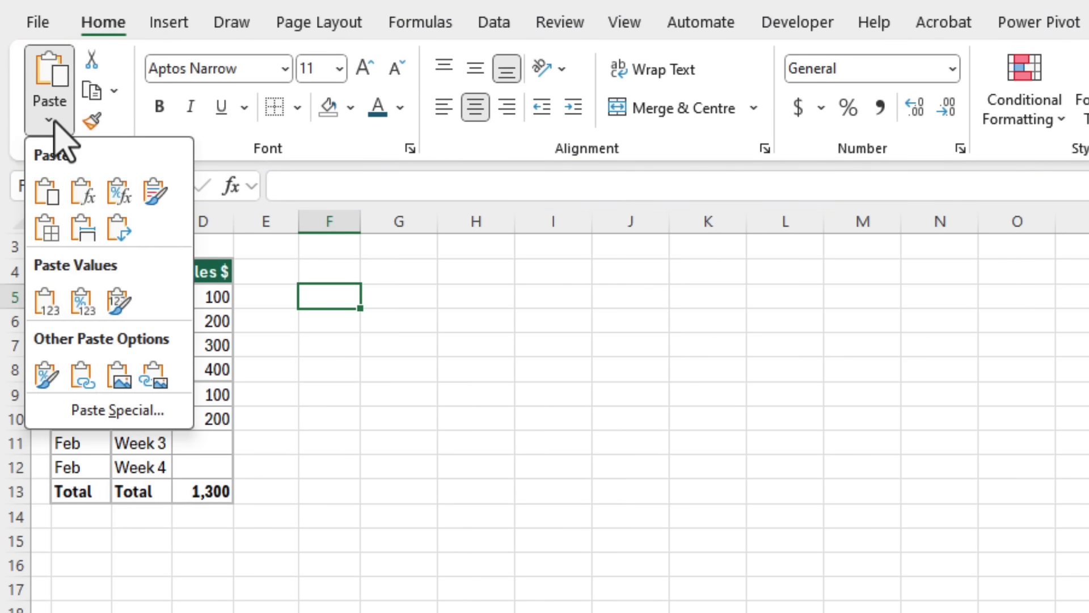
click(154, 376)
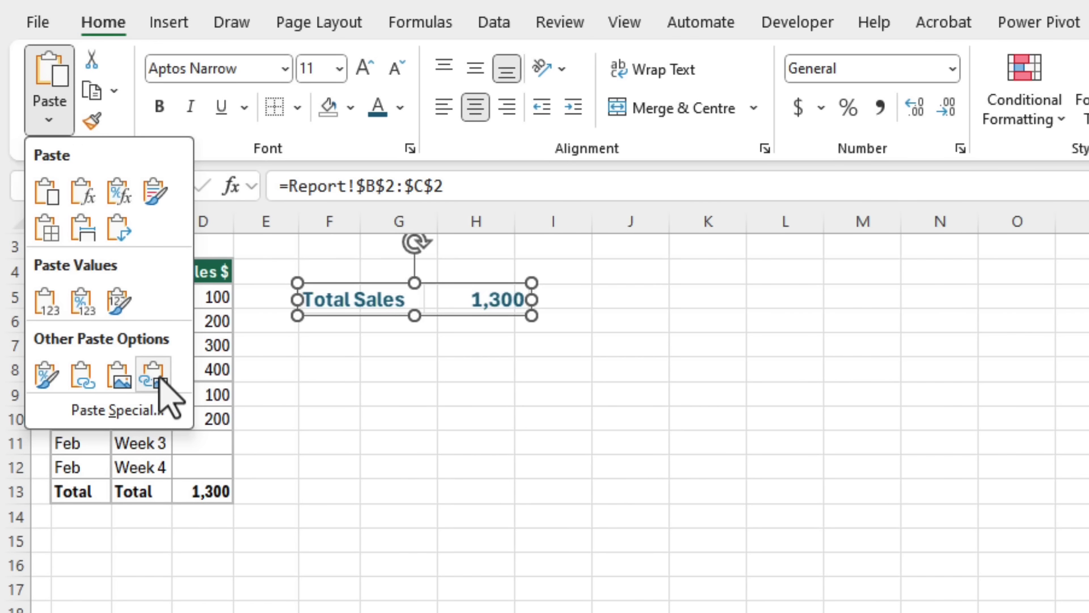
click(159, 377)
mouse_move(356, 311)
mouse_down()
mouse_move(350, 371)
mouse_move(409, 342)
mouse_move(347, 306)
mouse_up()
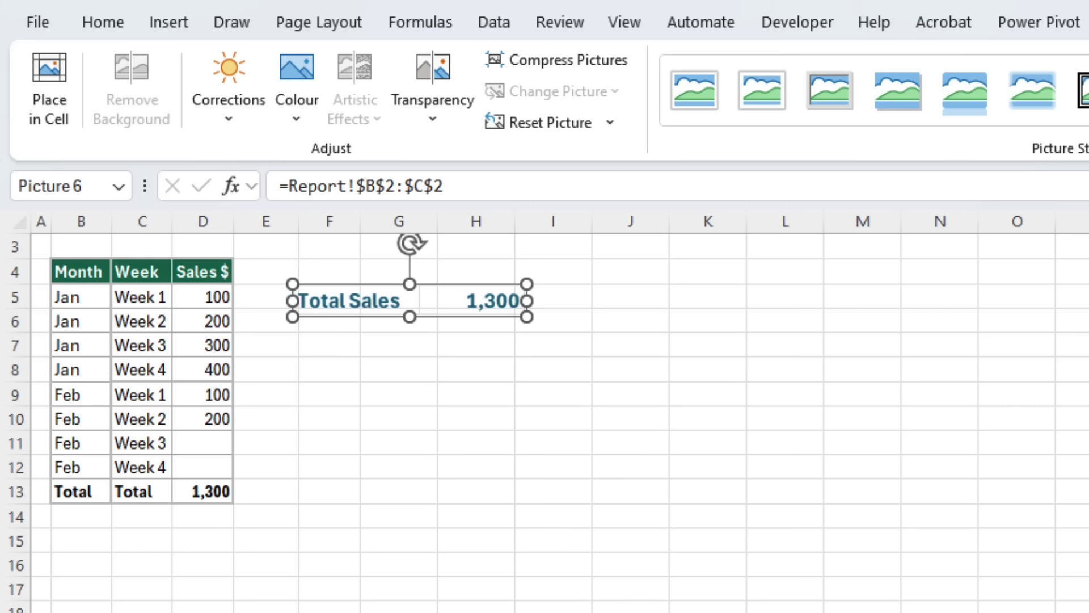
- Enter 500 as the Feb Week 3 sales in D11 and shift the linked Total Sales picture slightly
click(204, 444)
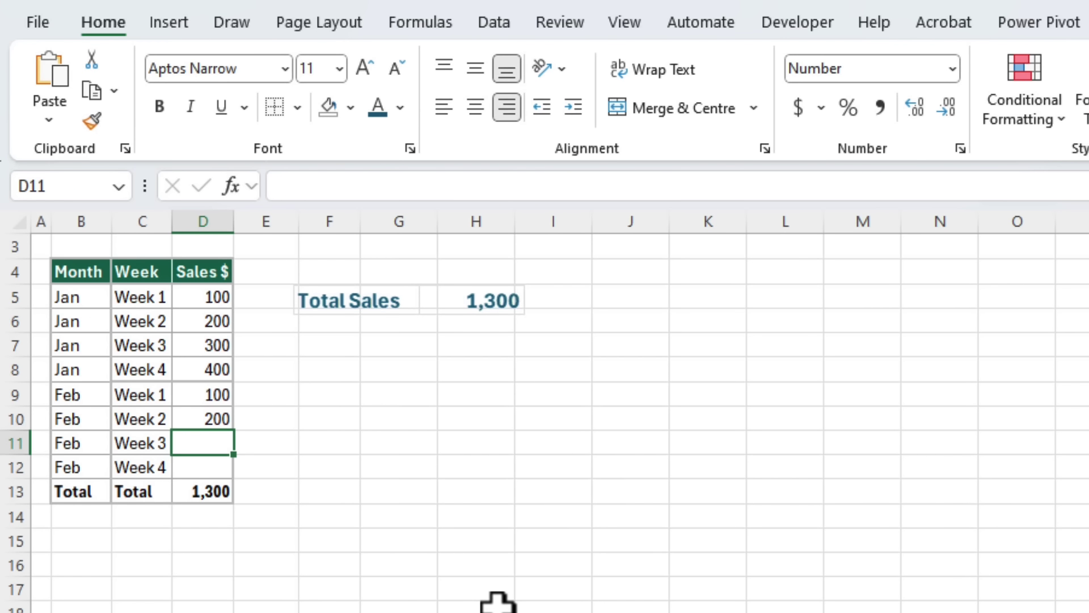
text(500)
key(Return)
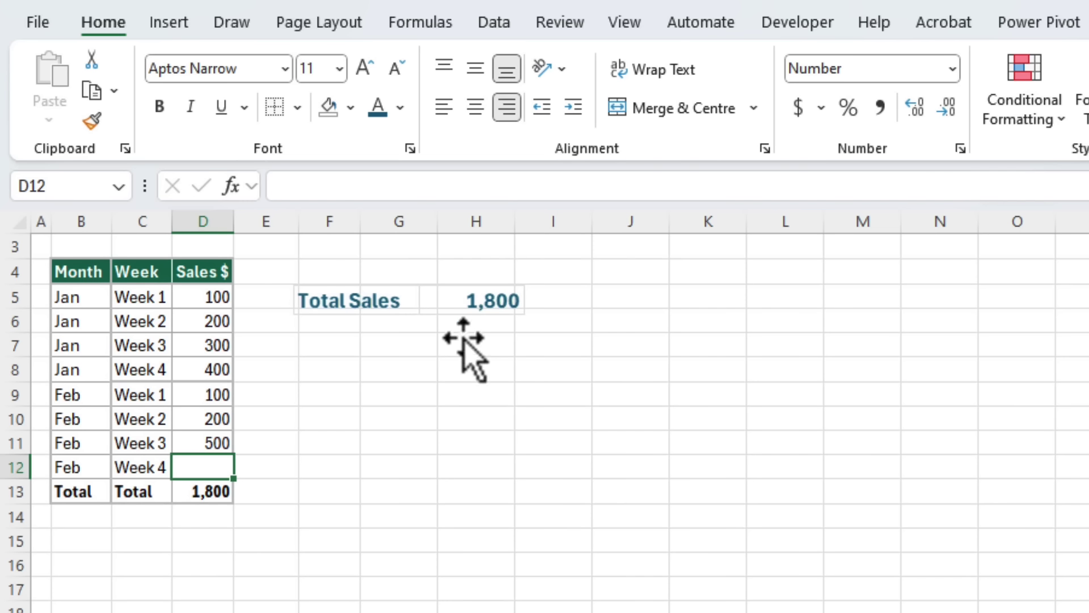
click(211, 492)
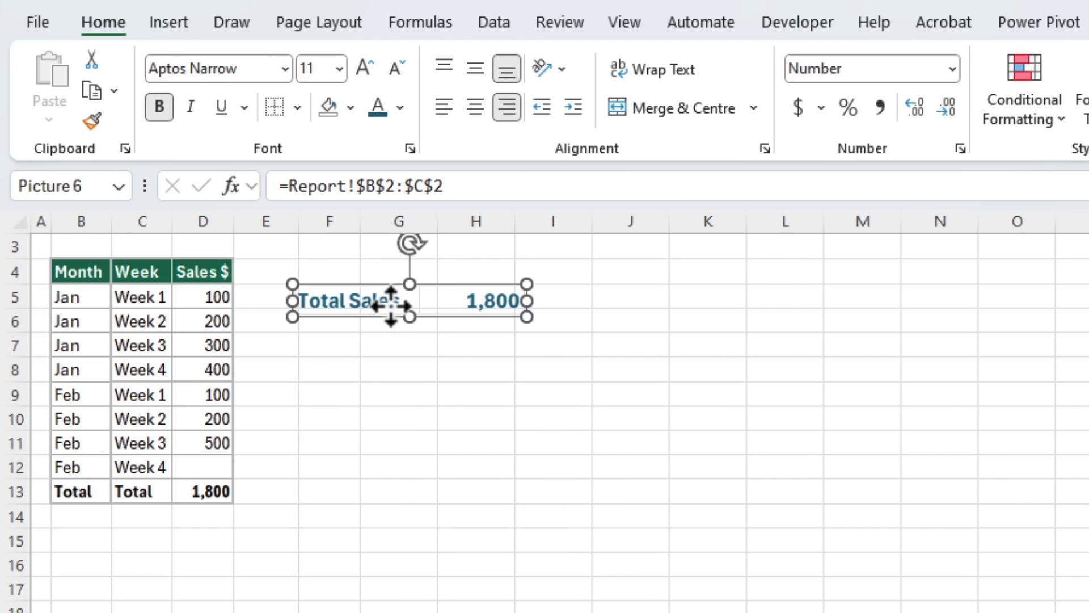
mouse_move(389, 297)
mouse_down()
mouse_move(455, 365)
mouse_move(417, 300)
mouse_move(416, 330)
mouse_move(404, 307)
mouse_up()
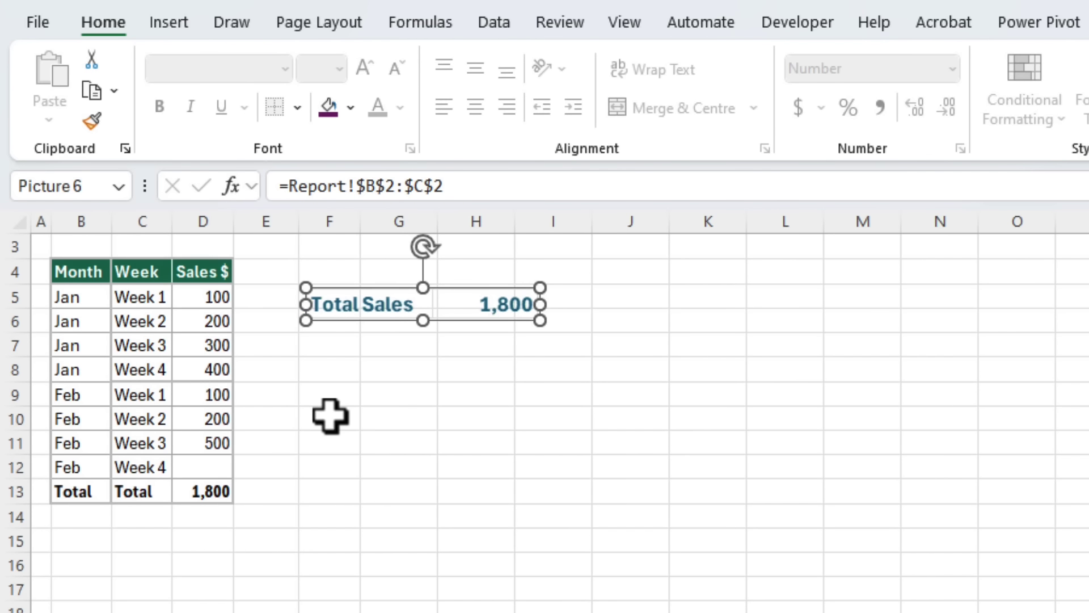
- Copy the empty cell F10 and review the Paste Special dialog and the available paste options
click(330, 416)
key(ctrl+c)
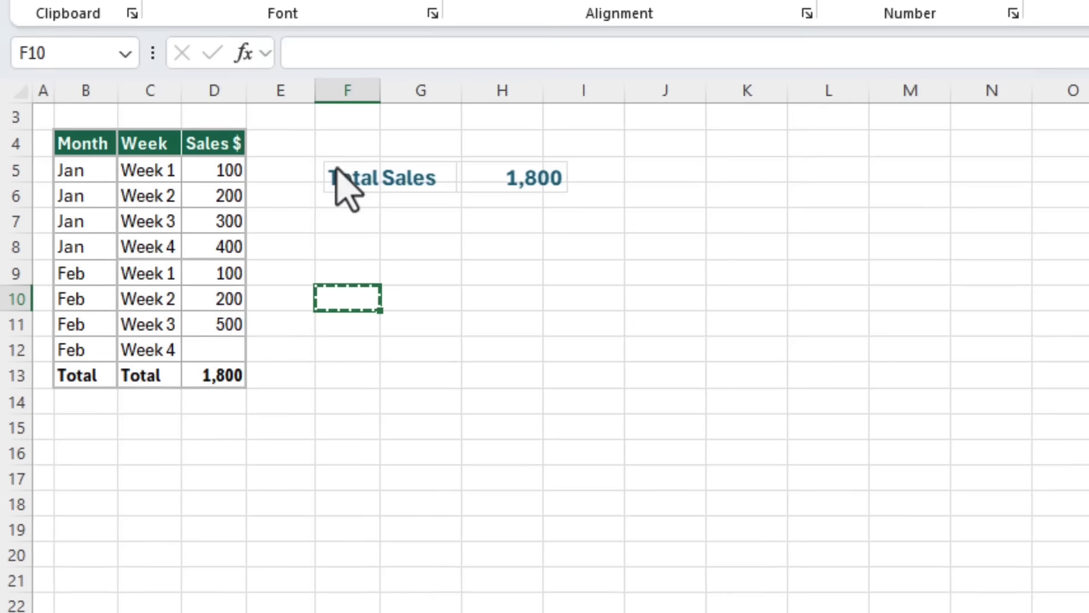
key(ctrl+alt+v)
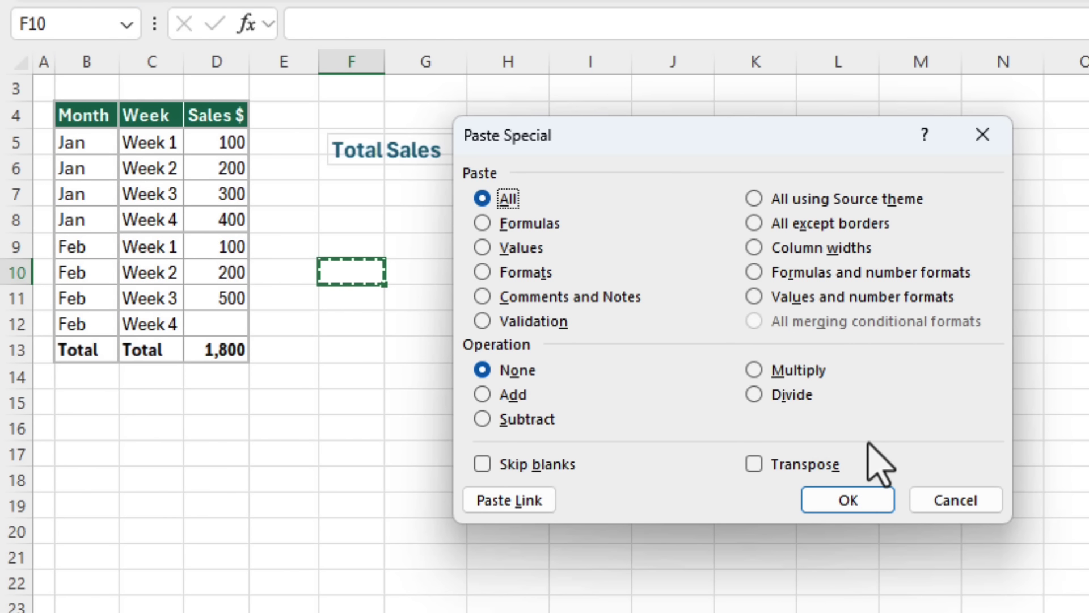
key(Return)
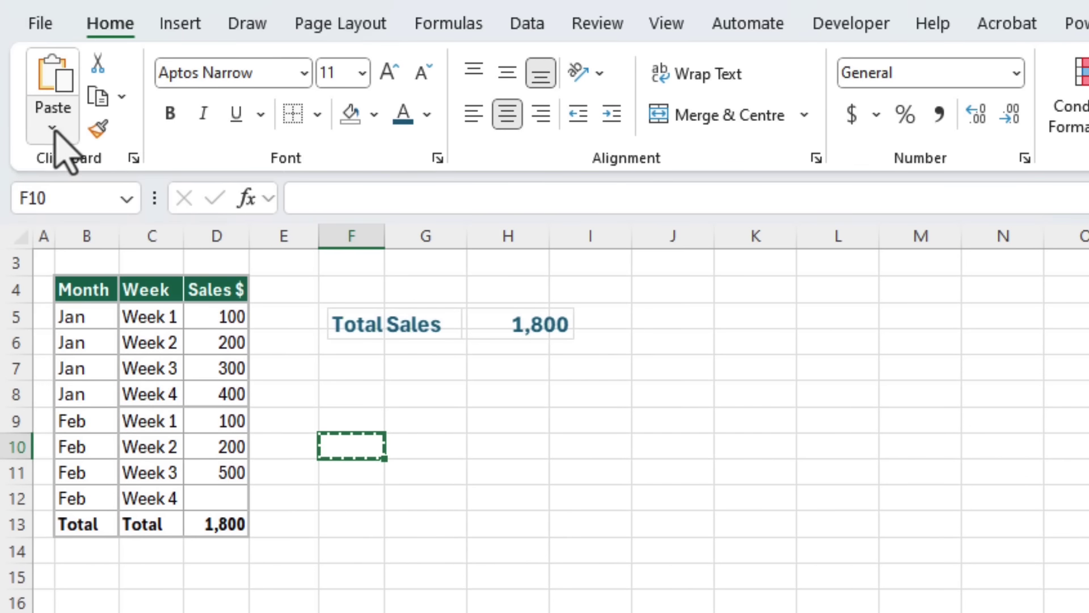
click(52, 130)
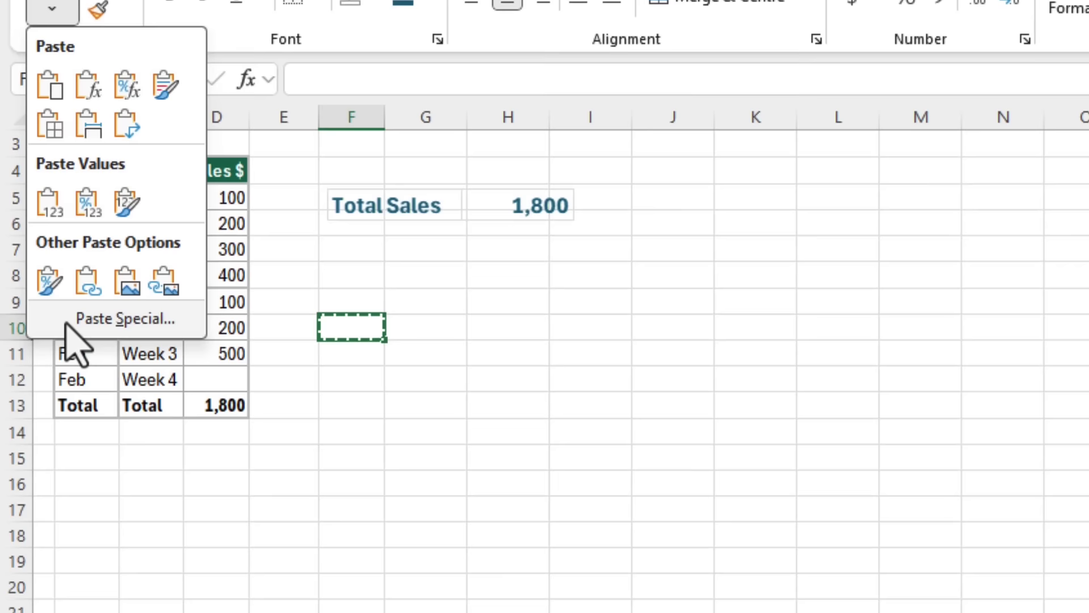
click(105, 438)
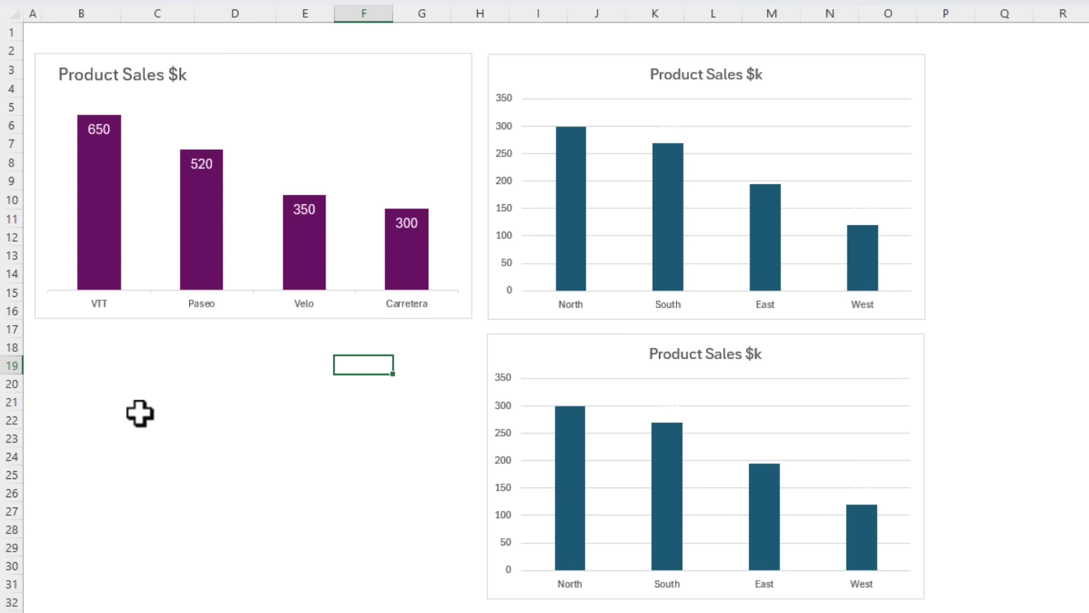
- Copy the purple Product Sales $k chart and paste only its formats onto the upper blue regional chart with Paste Special
click(160, 322)
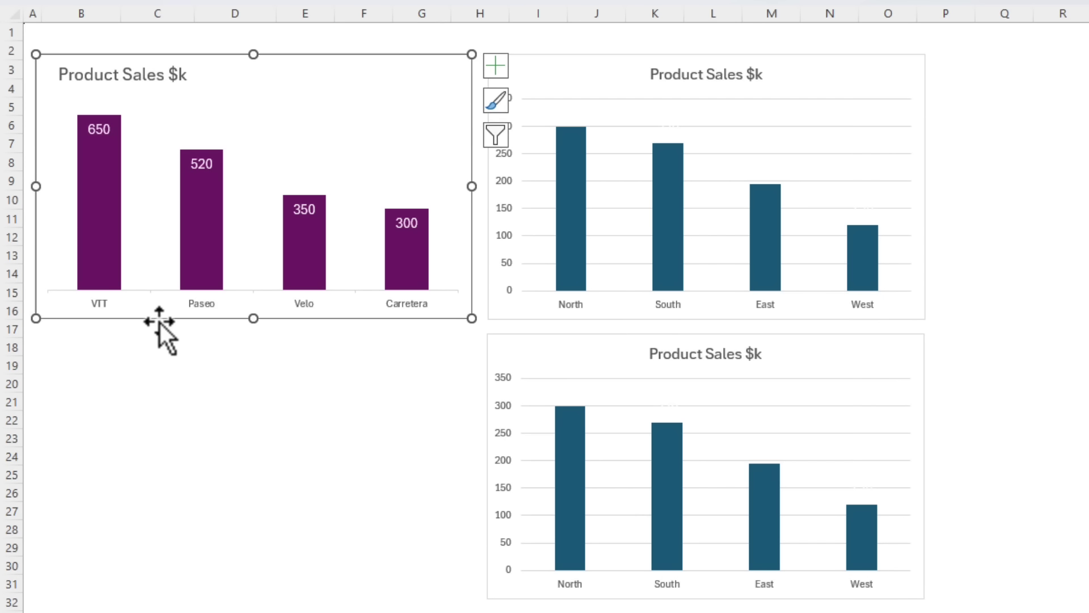
key(ctrl+c)
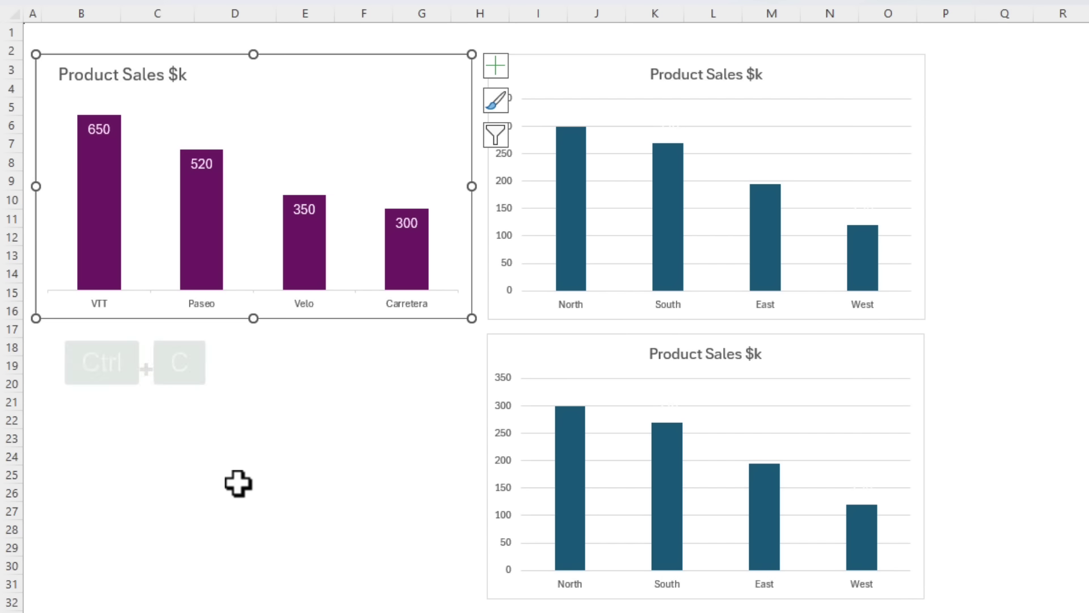
click(549, 60)
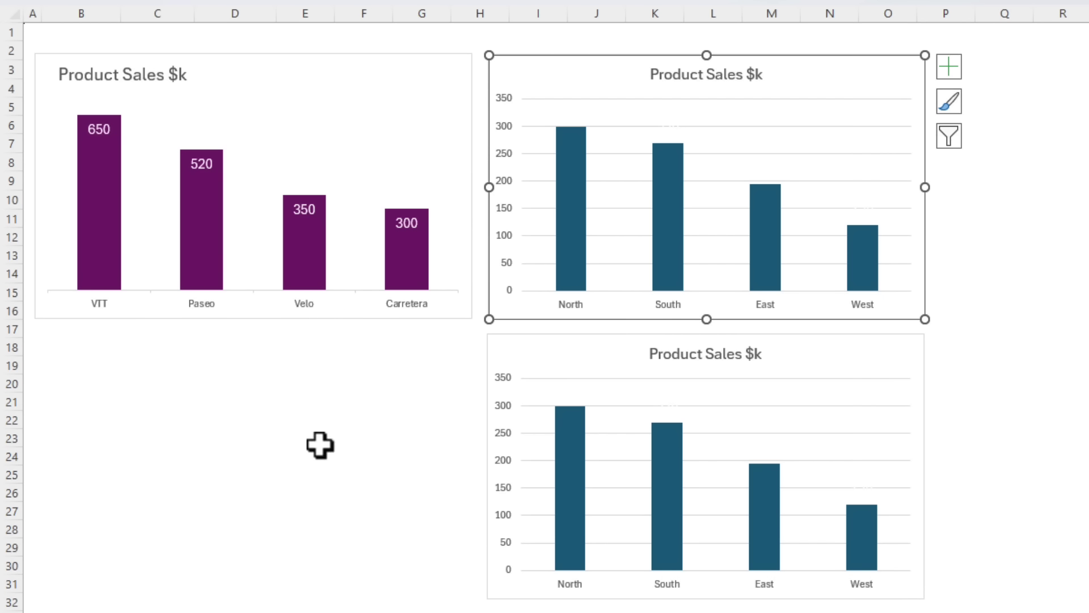
click(23, 95)
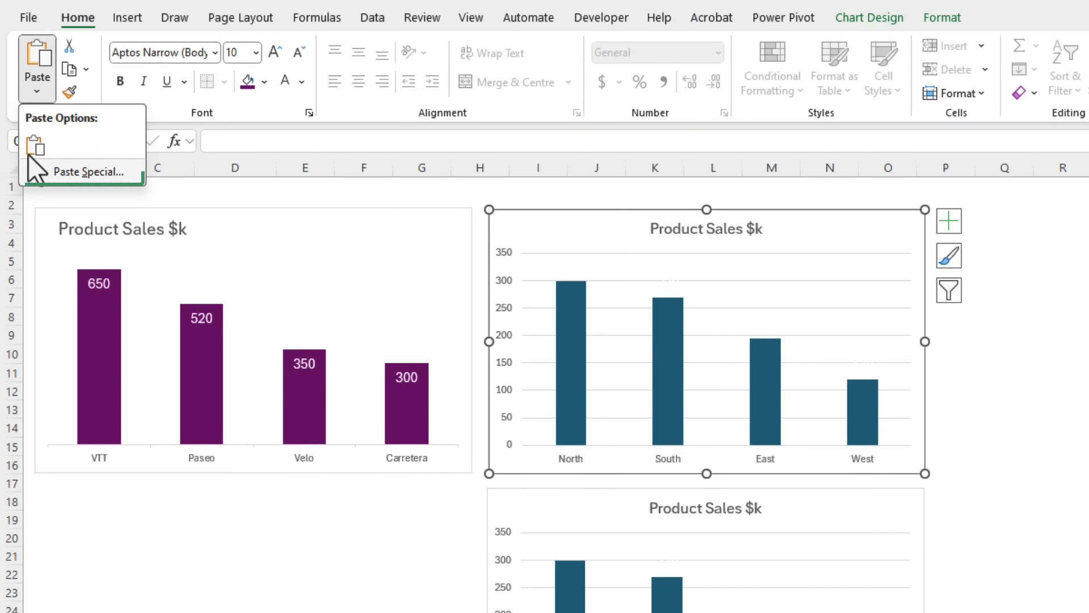
click(28, 99)
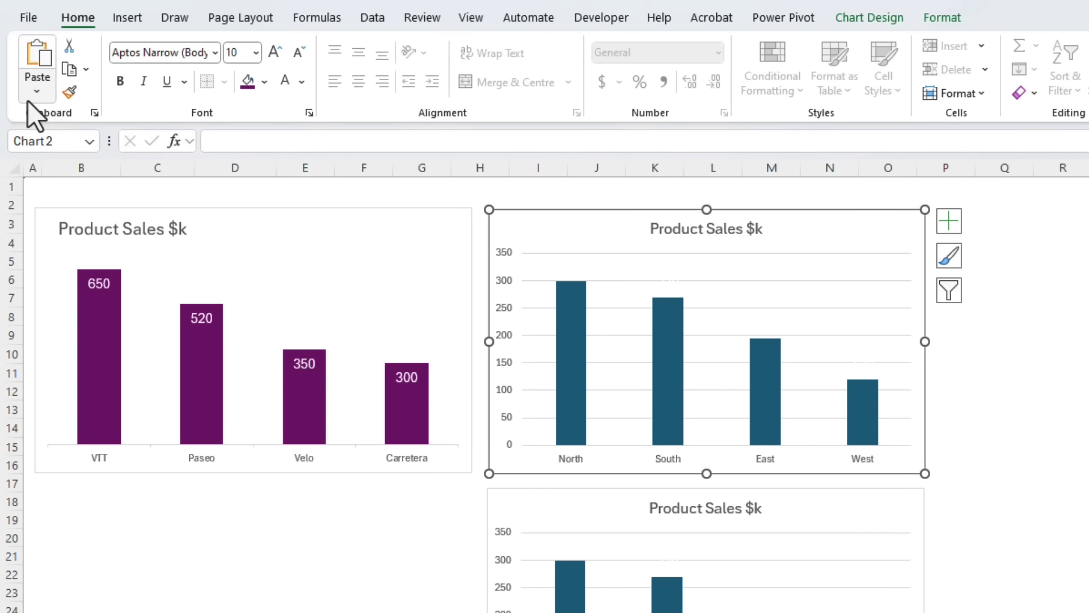
key(ctrl+alt+v)
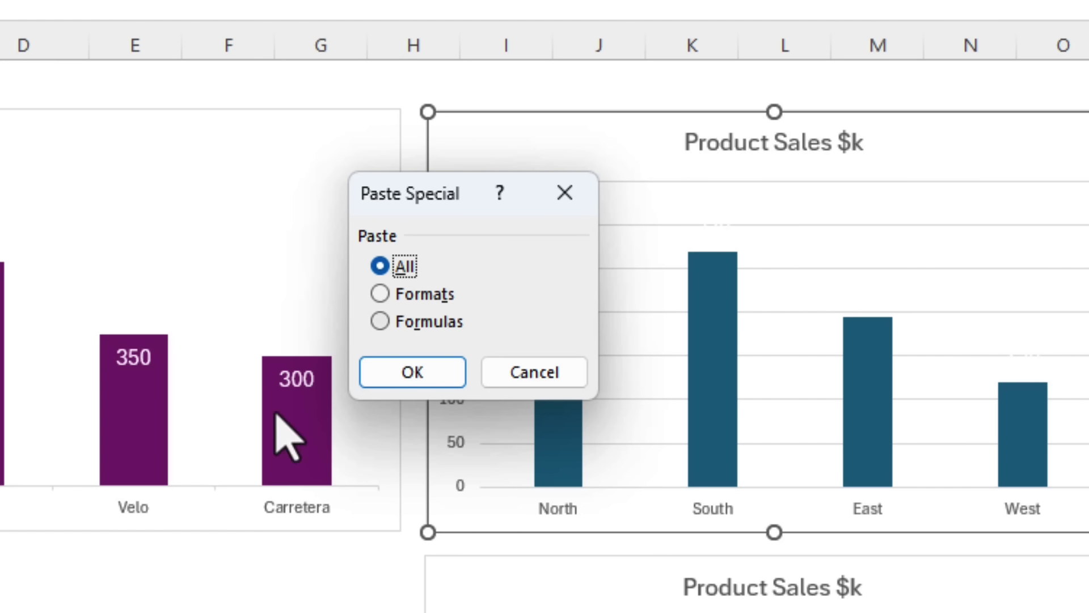
click(382, 294)
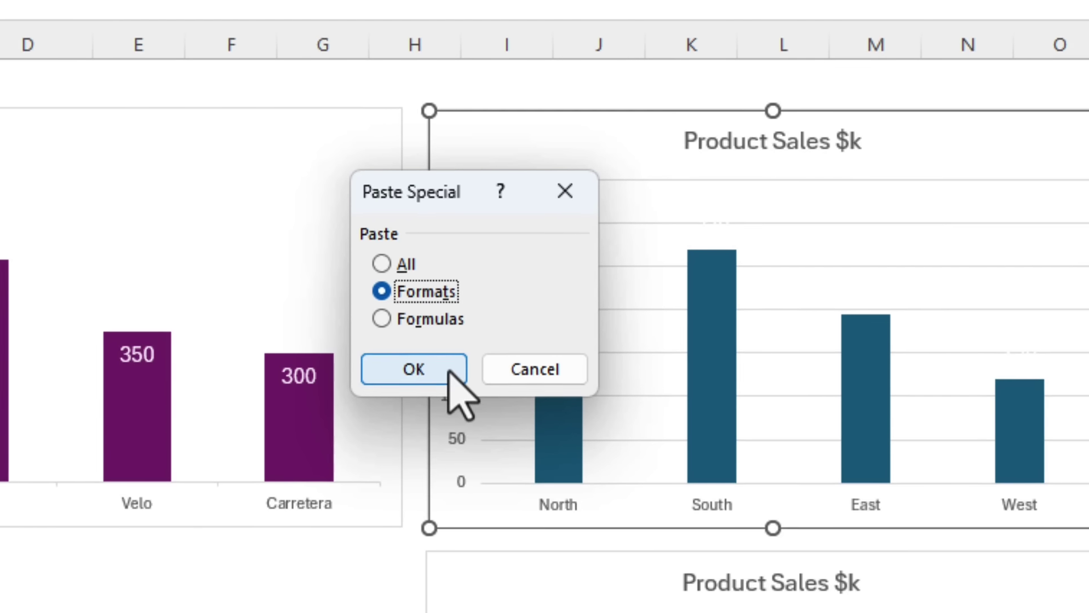
click(427, 355)
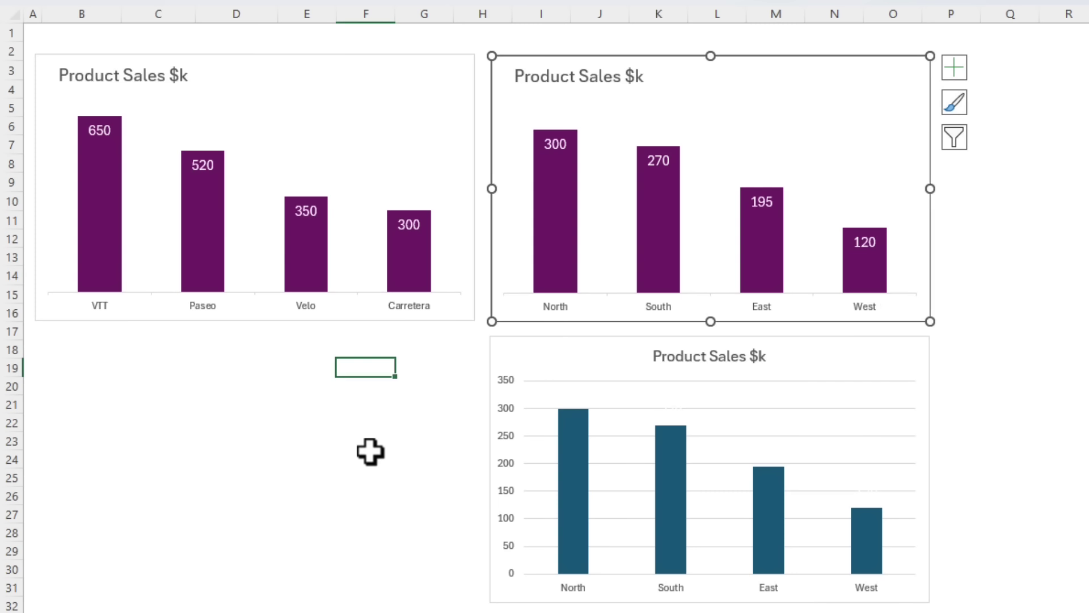
- Repeat the last formats-only paste on the lower blue regional sales chart, giving it the purple chart's formatting, and deselect it
click(579, 339)
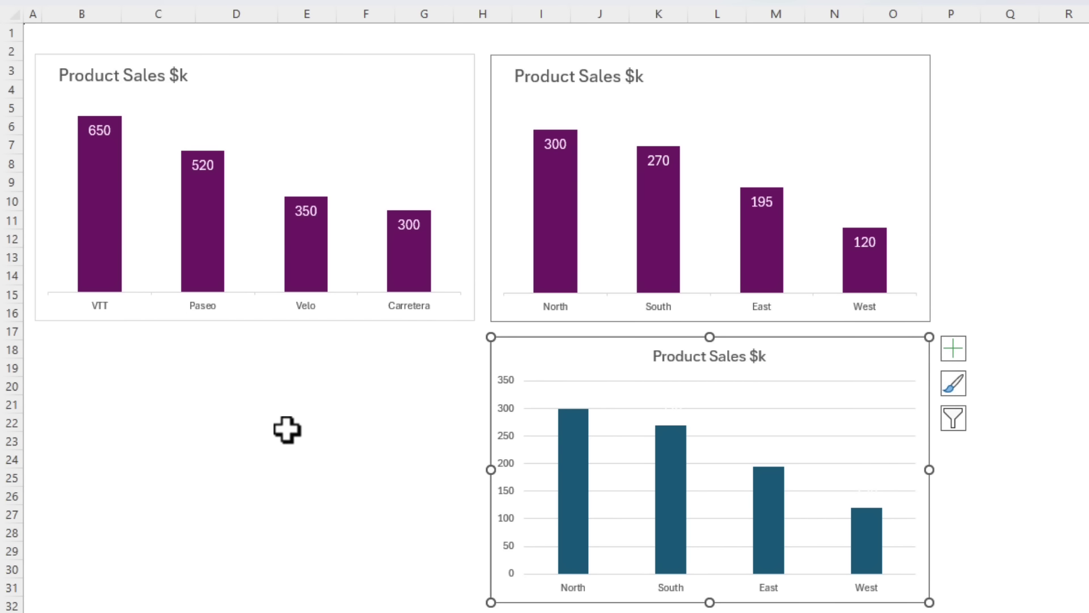
key(F4)
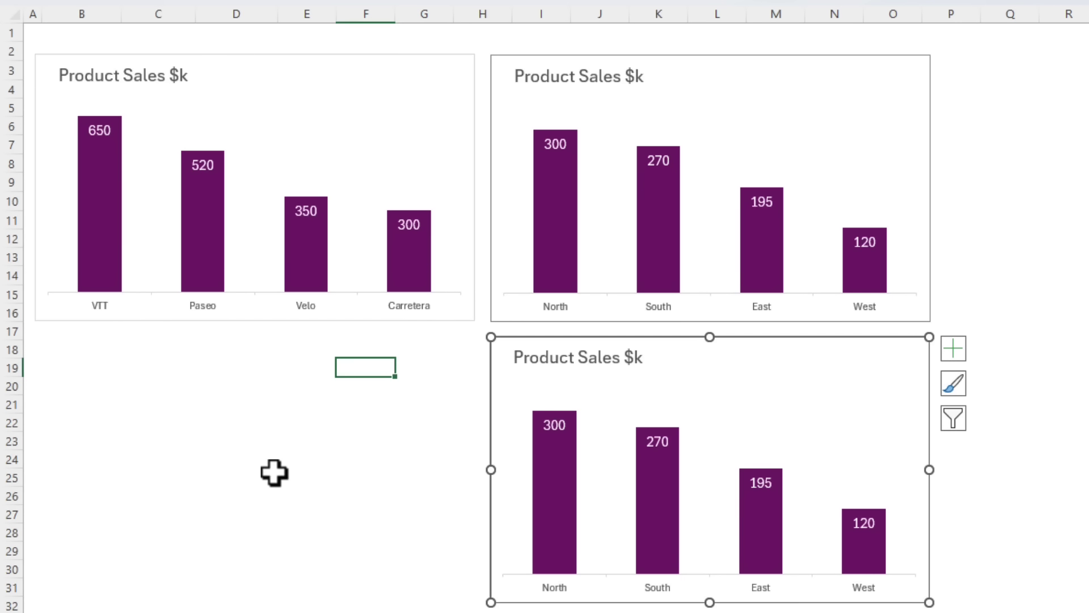
click(274, 472)
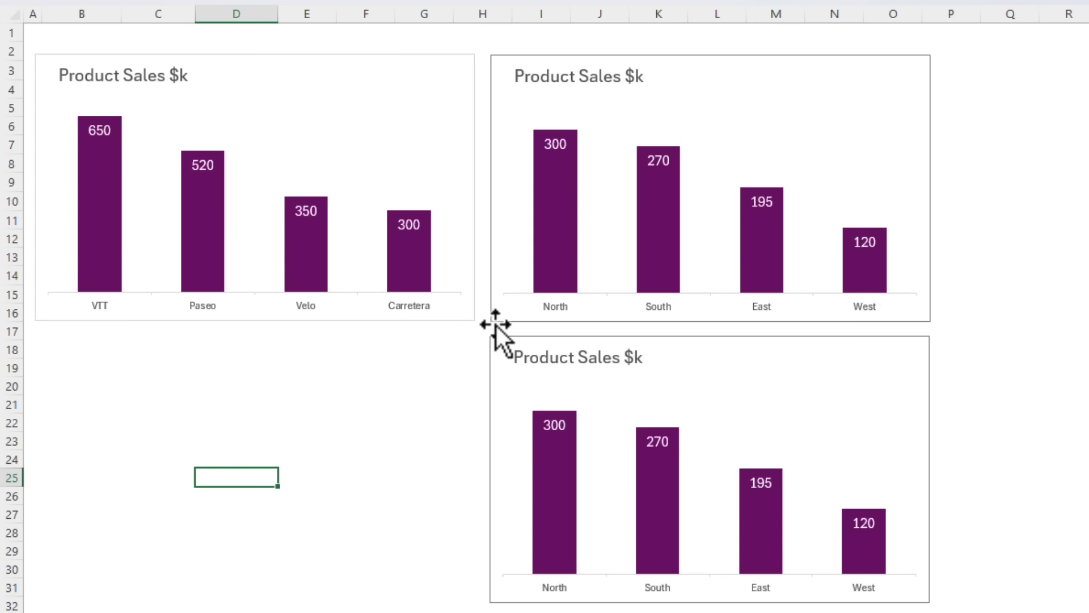
- Change the shape outline of the upper and lower regional charts to light grey from the theme colours, matching the product chart's border
click(496, 322)
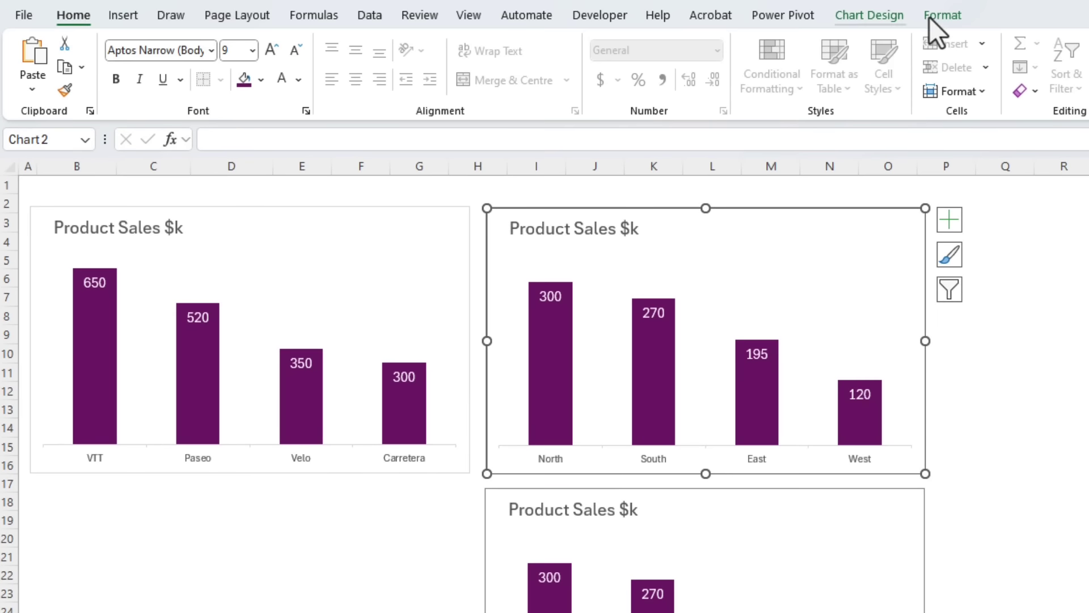
click(931, 16)
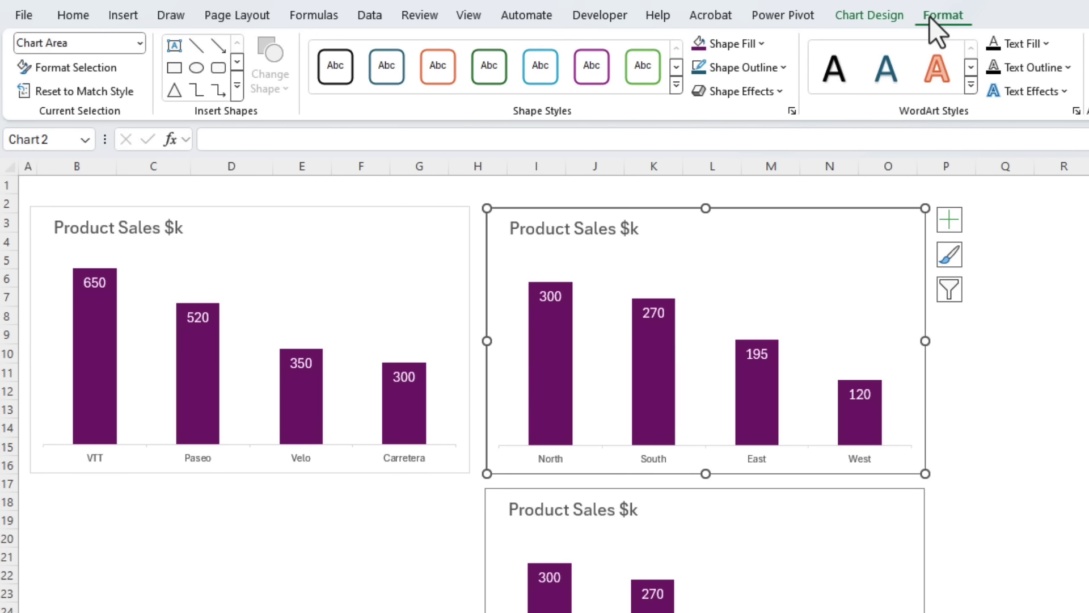
click(782, 68)
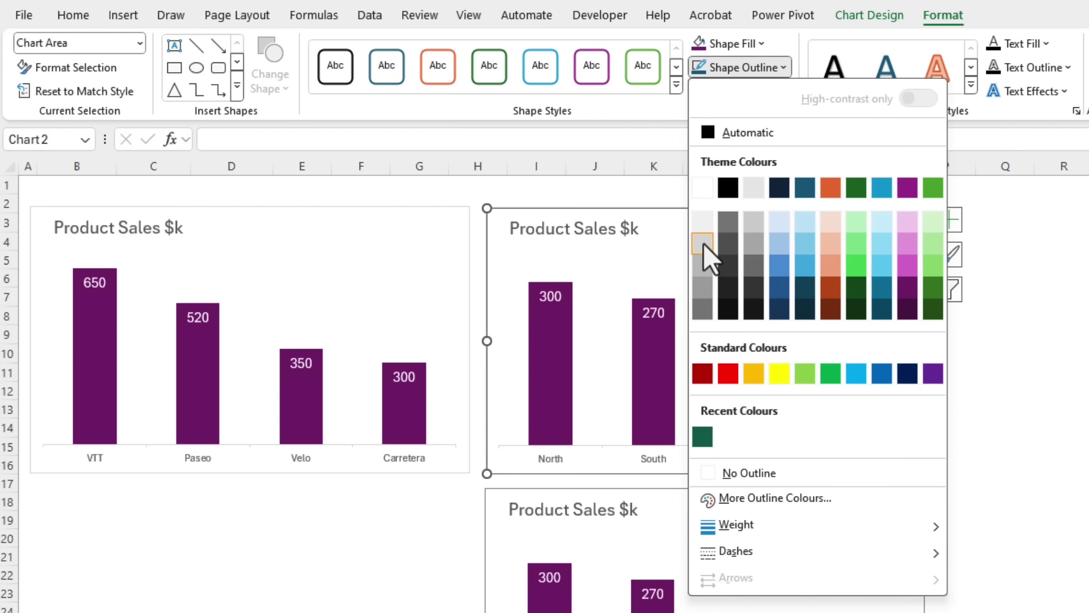
click(703, 243)
click(562, 494)
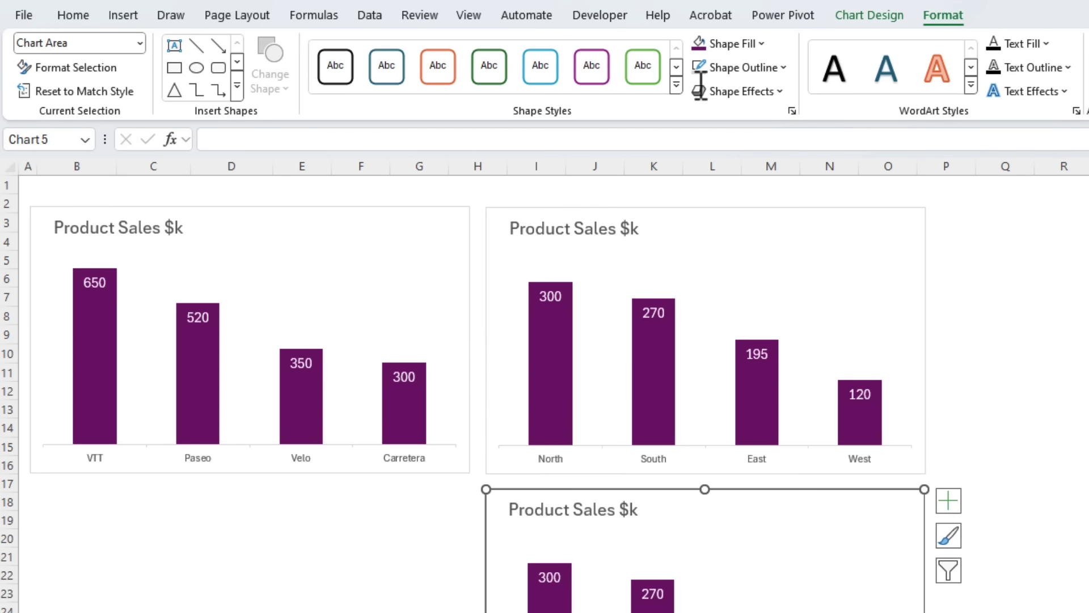
click(338, 612)
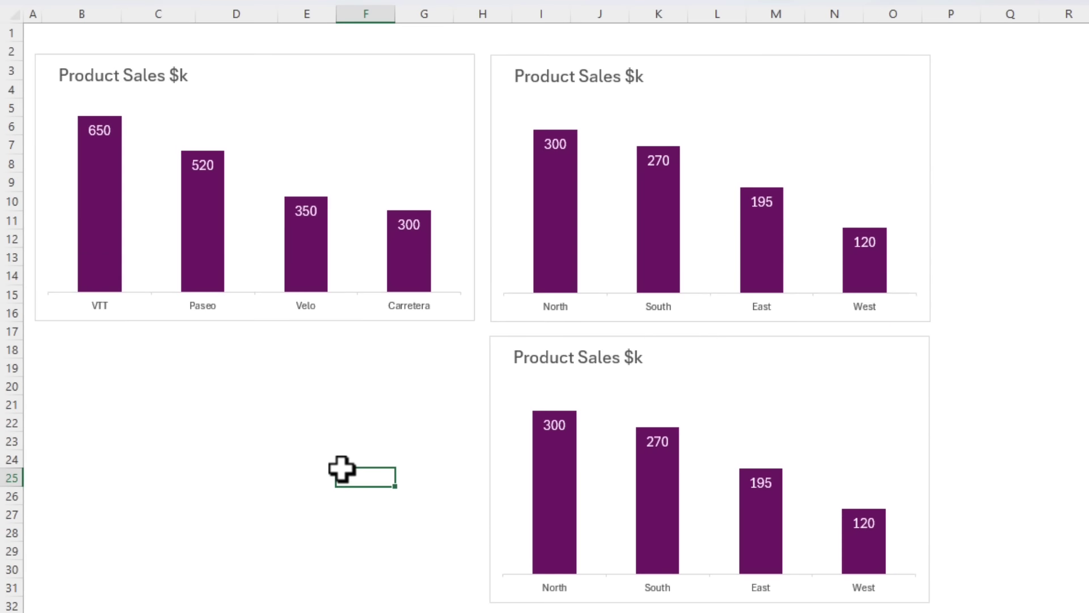